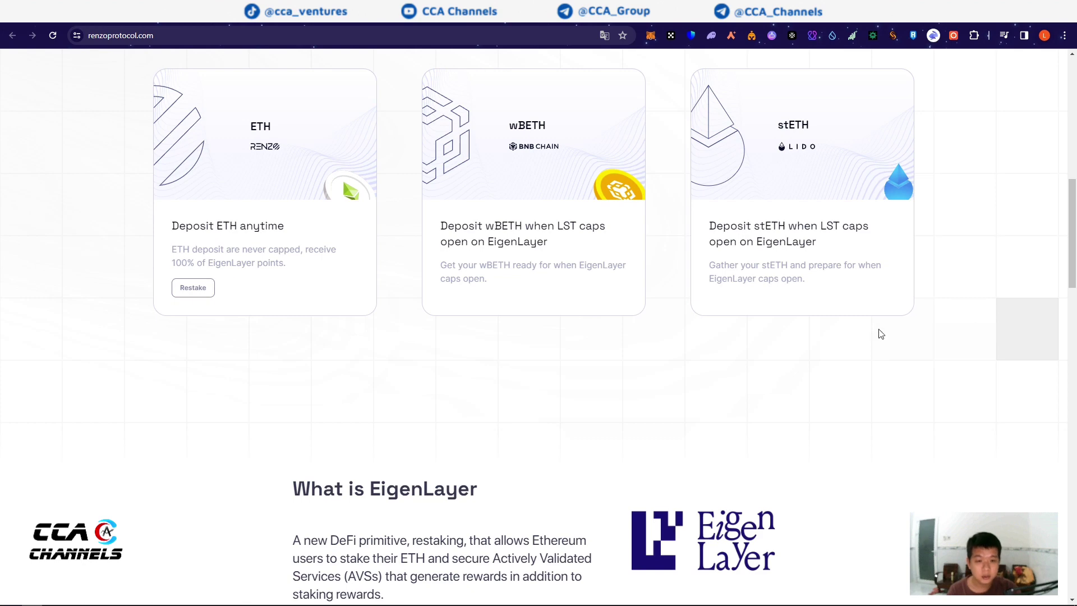
# Step: Review the "What is EigenLayer" section on the Renzo homepage and return to the page's beginning
pyautogui.scroll(-3, 920, 331)
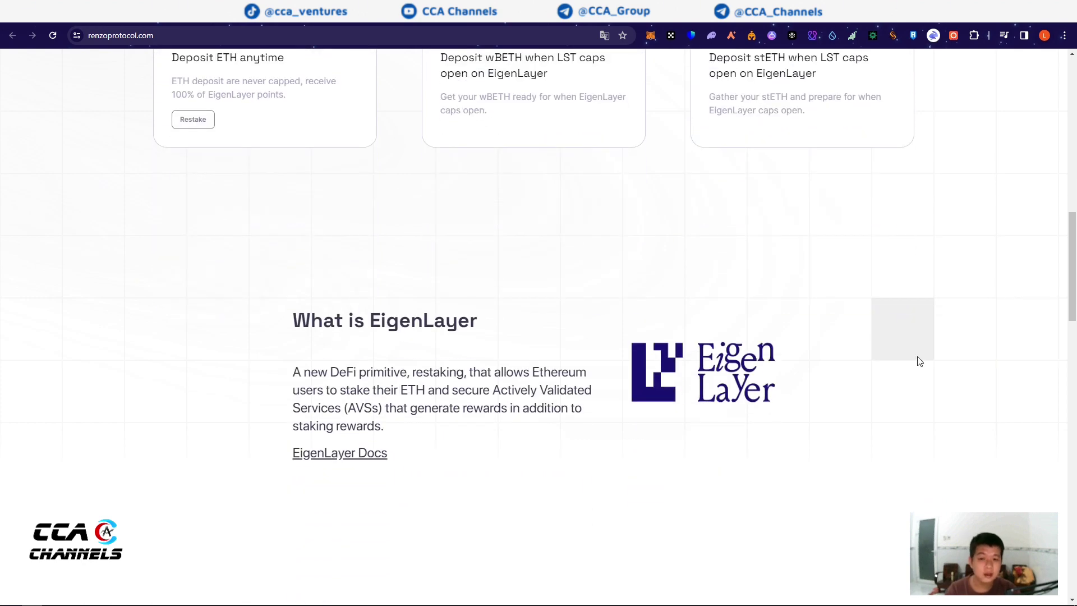
pyautogui.tripleClick(452, 331)
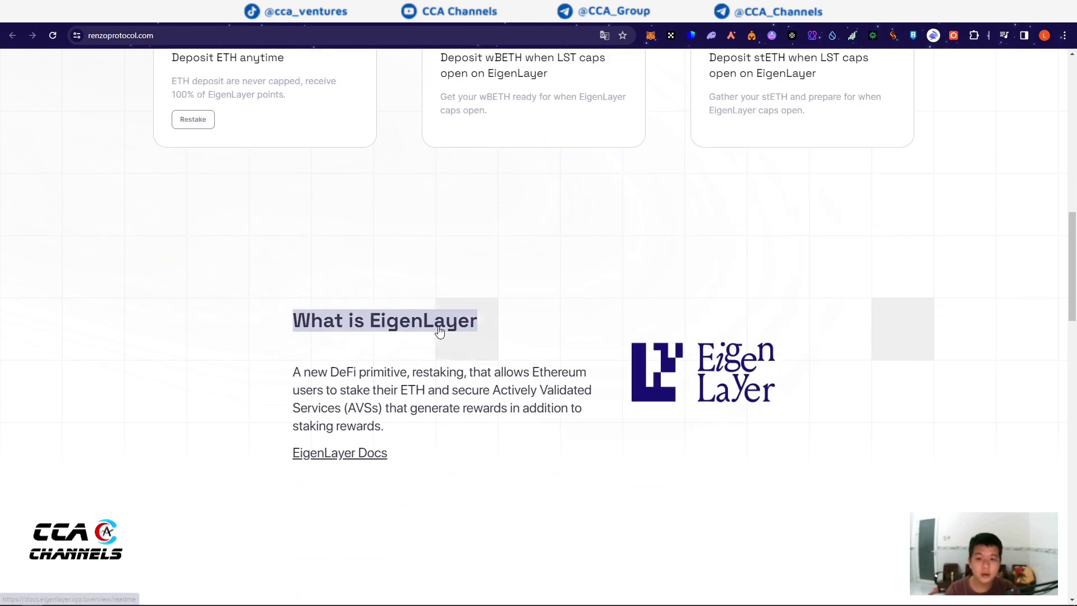
pyautogui.click(475, 328)
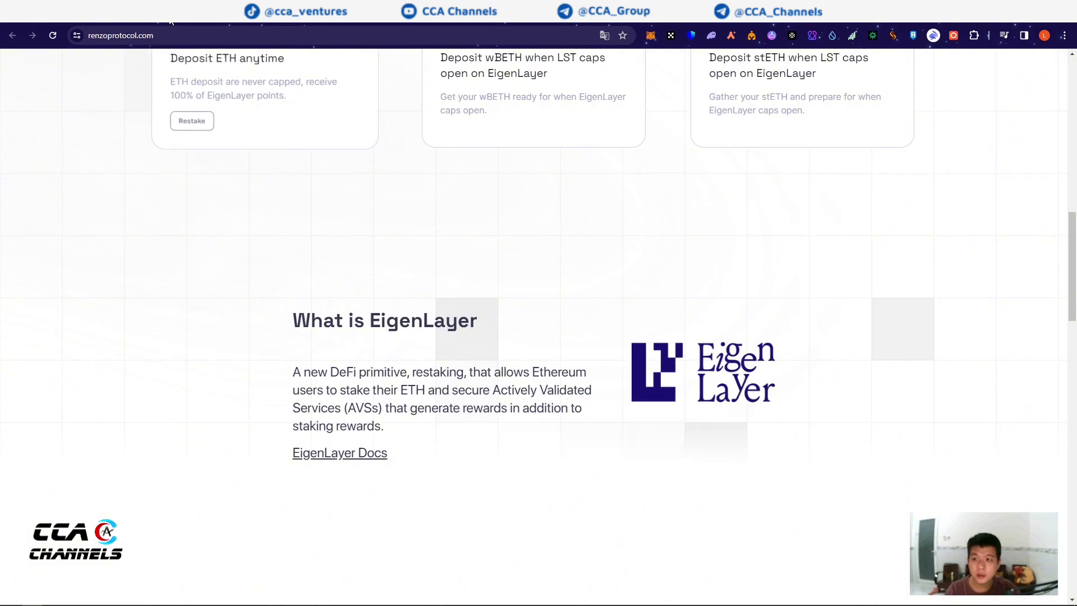
pyautogui.scroll(15, 207, 230)
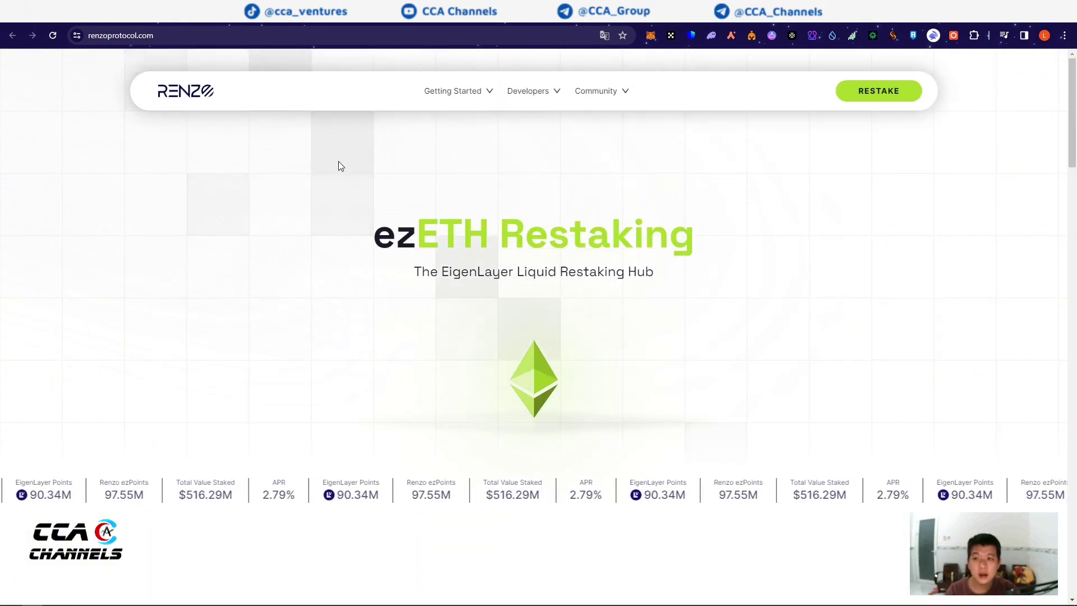
# Step: Examine Renzo's project page on crypto-fundraising.info and the Binance Blog article about Binance Labs investing in Renzo
pyautogui.click(13, 36)
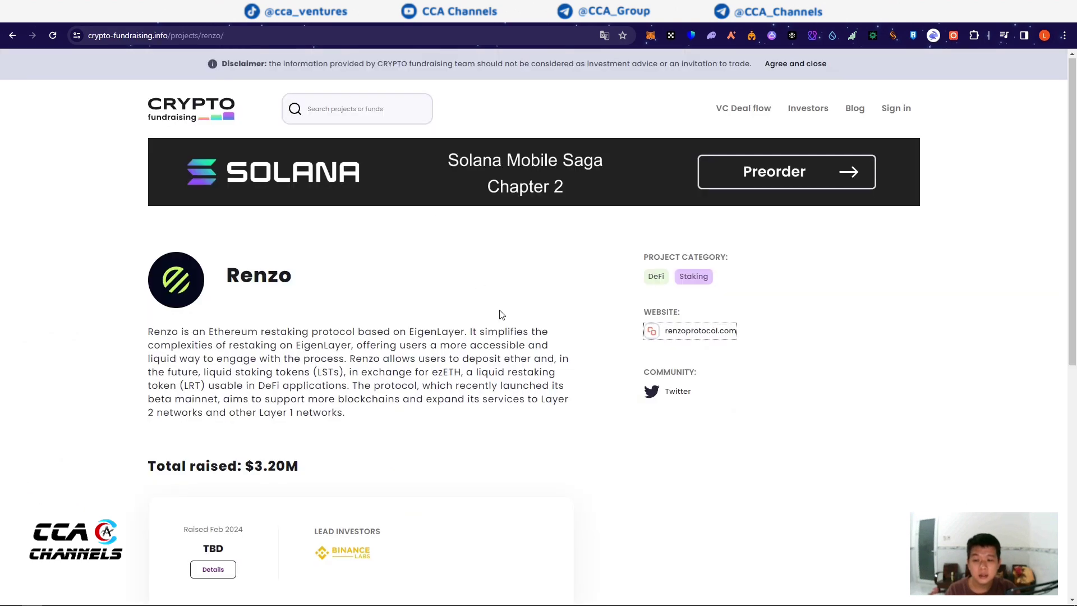
pyautogui.scroll(-4, 473, 336)
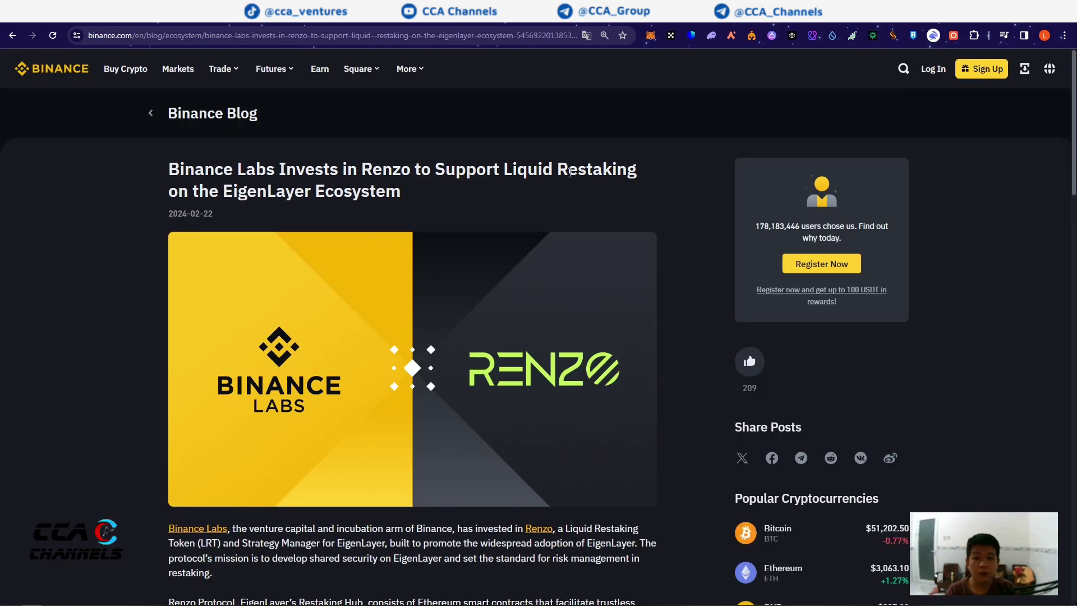
pyautogui.scroll(-2, 706, 243)
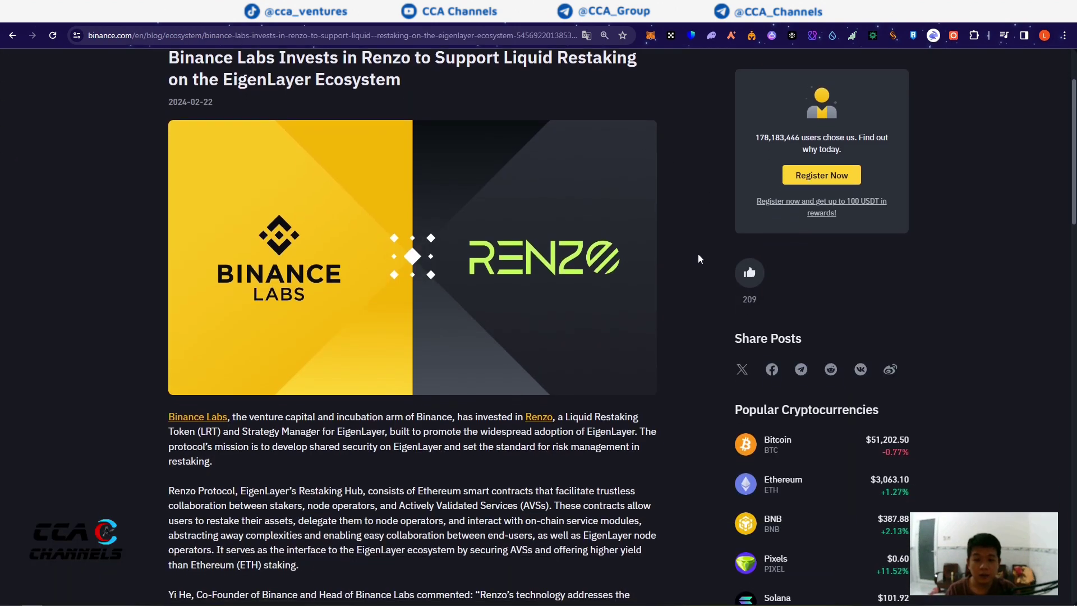
pyautogui.scroll(2, 673, 371)
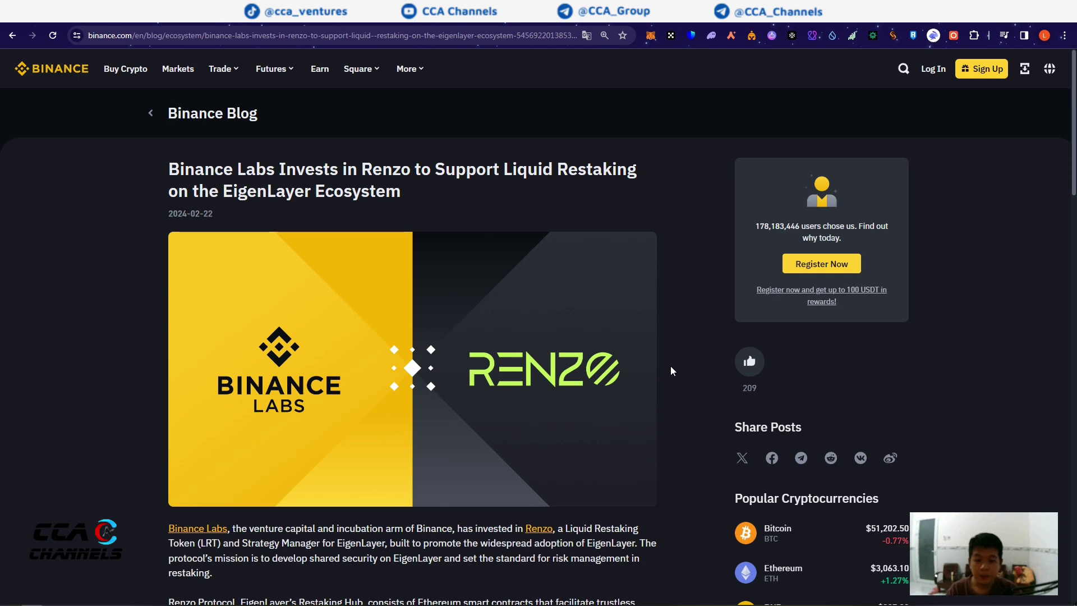
pyautogui.scroll(-3, 672, 370)
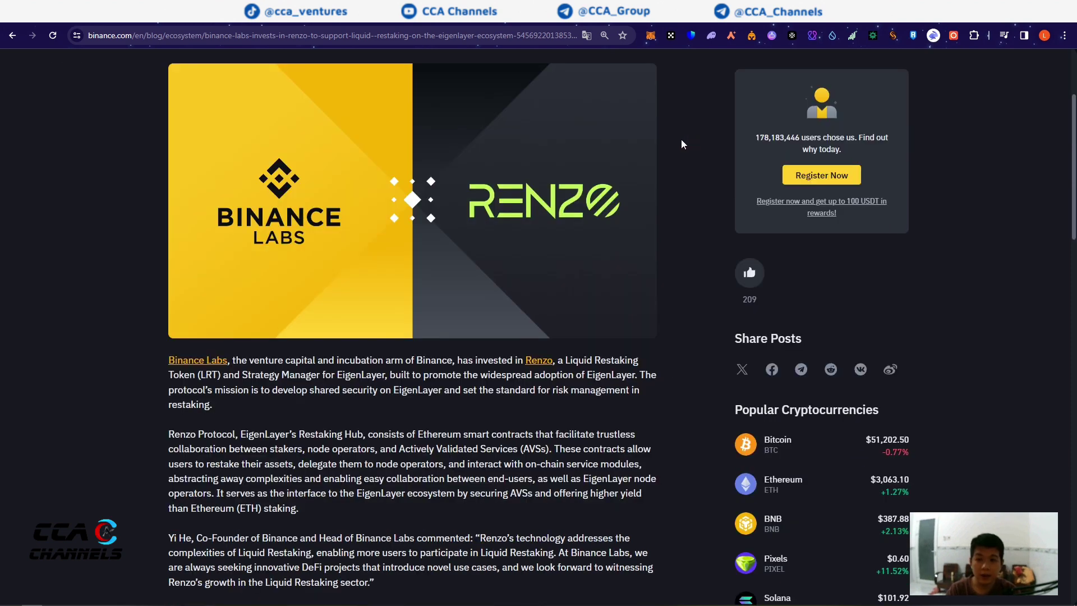
pyautogui.scroll(1, 684, 144)
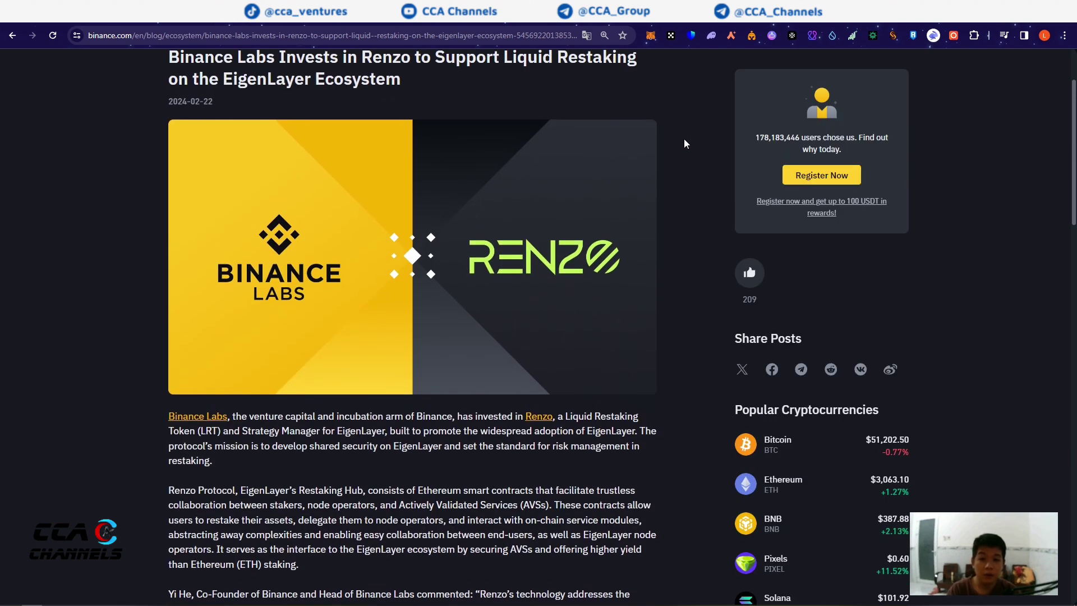
# Step: Go past the EigenLayer app to Renzo's restaking app and connect the MetaMask wallet
pyautogui.hotkey('ctrl', 'Tab')
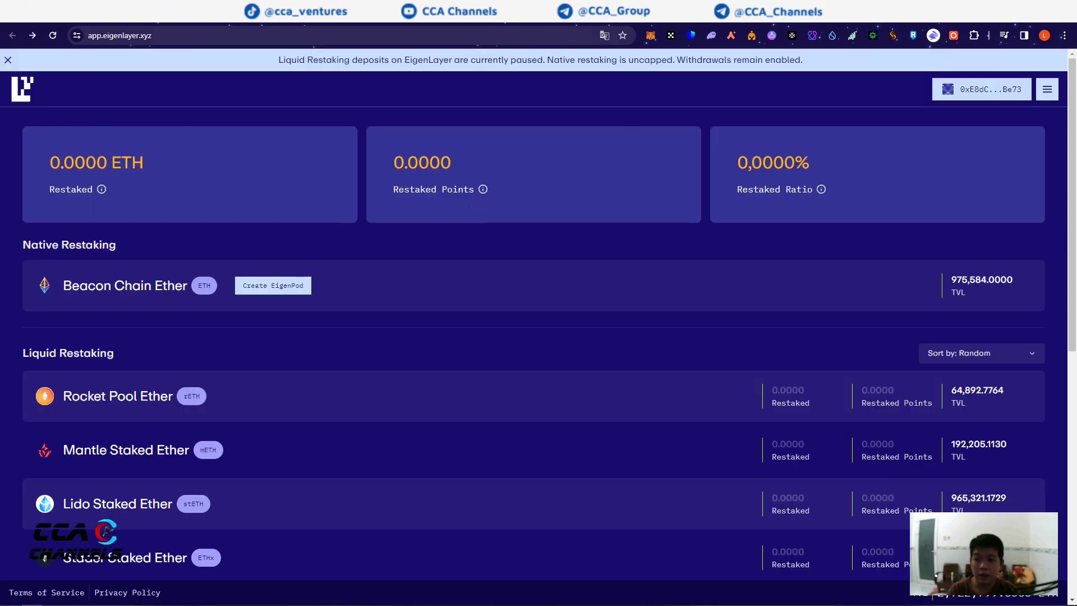
pyautogui.hotkey('ctrl', 'Tab')
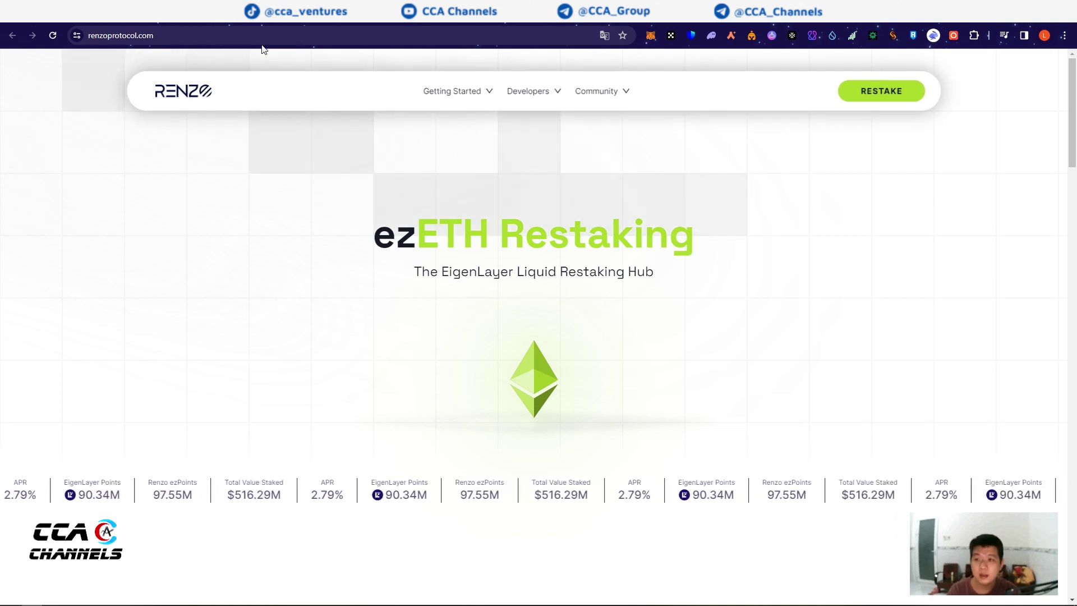
pyautogui.click(297, 22)
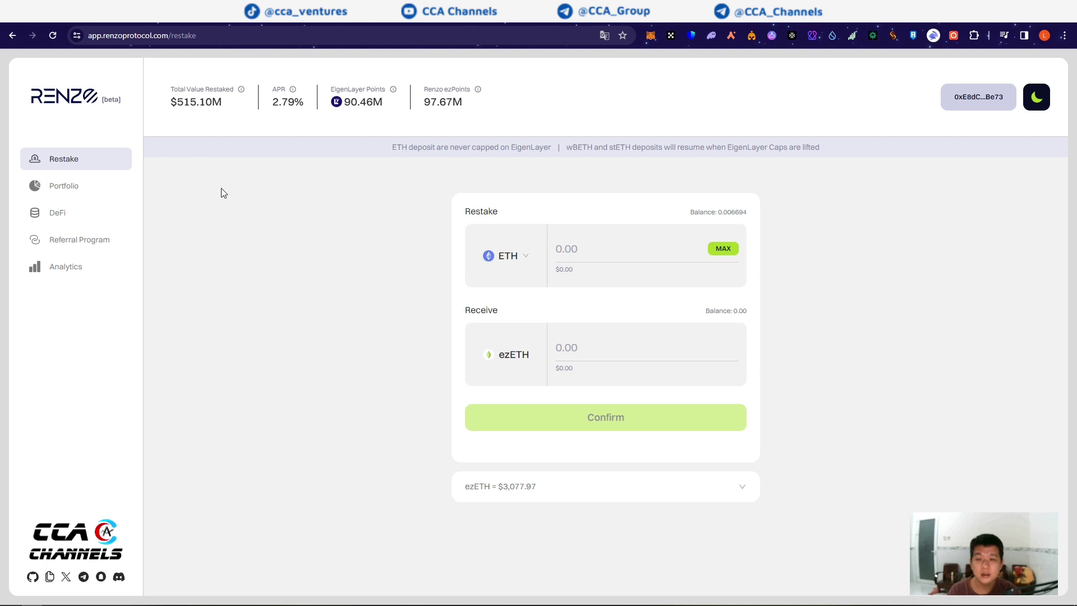
pyautogui.click(987, 100)
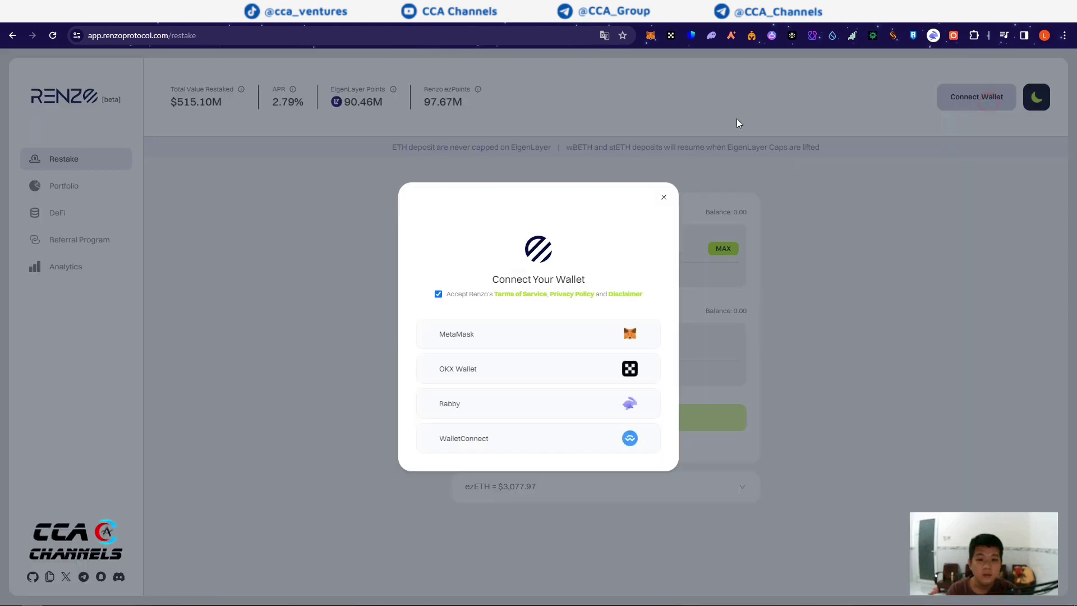
pyautogui.click(490, 345)
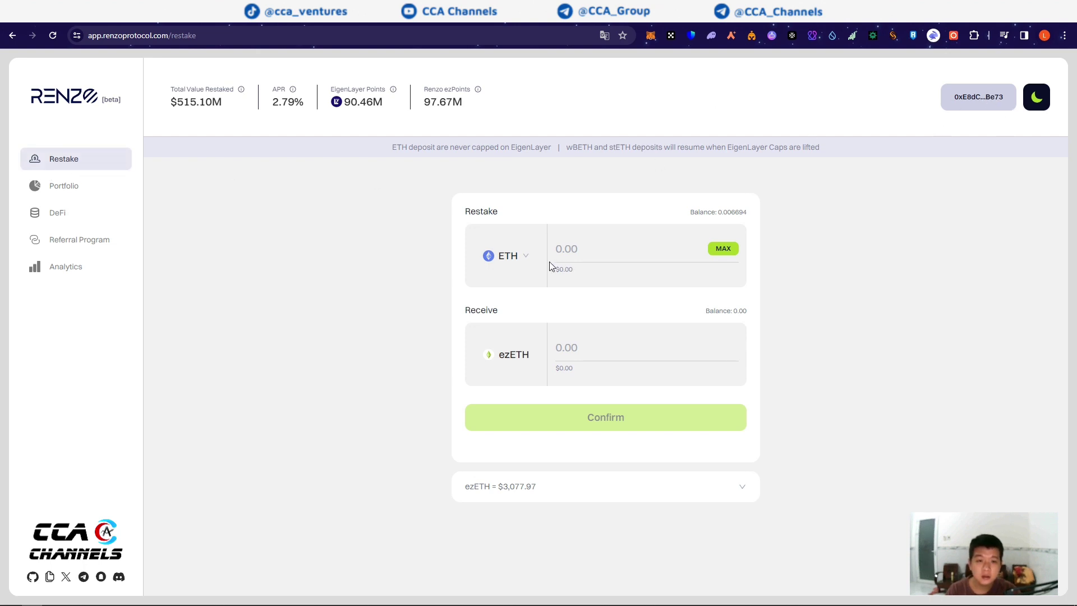
# Step: Show the tokens Renzo offers for restaking, then open the MetaMask swap and enable Smart Swaps
pyautogui.click(527, 258)
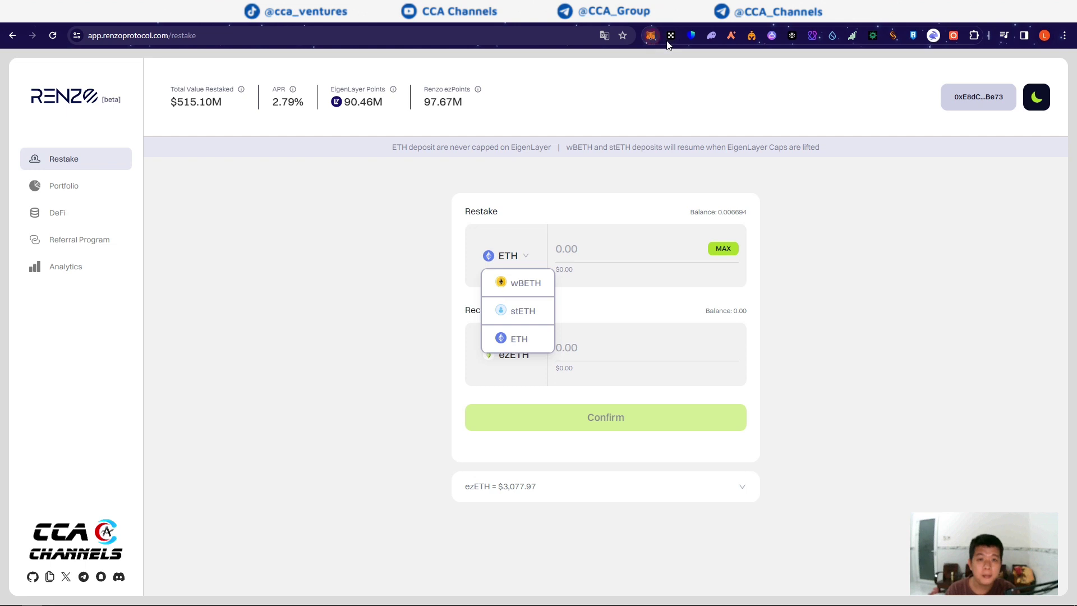
pyautogui.click(650, 35)
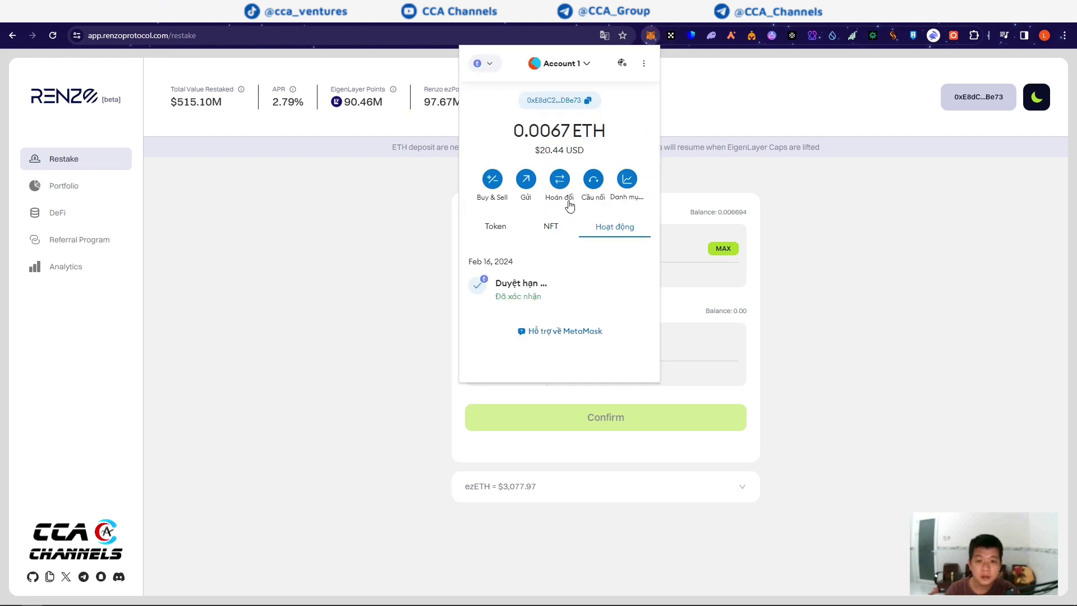
pyautogui.click(560, 179)
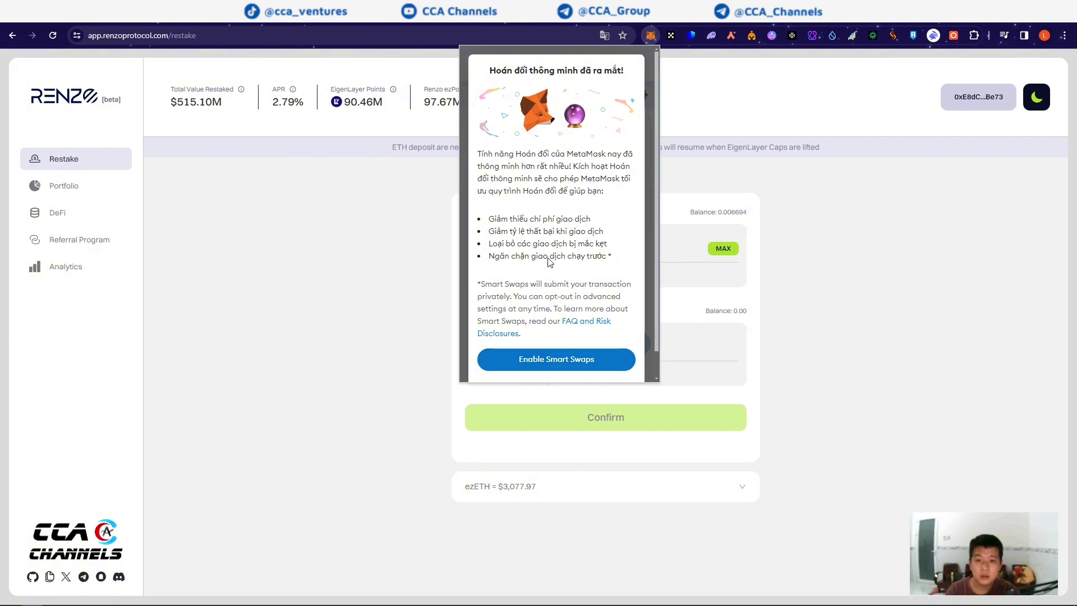
pyautogui.click(540, 360)
# Step: Set up a MetaMask swap of 0.1 ETH to STETH, searching for "steth" as the token to receive
pyautogui.click(527, 149)
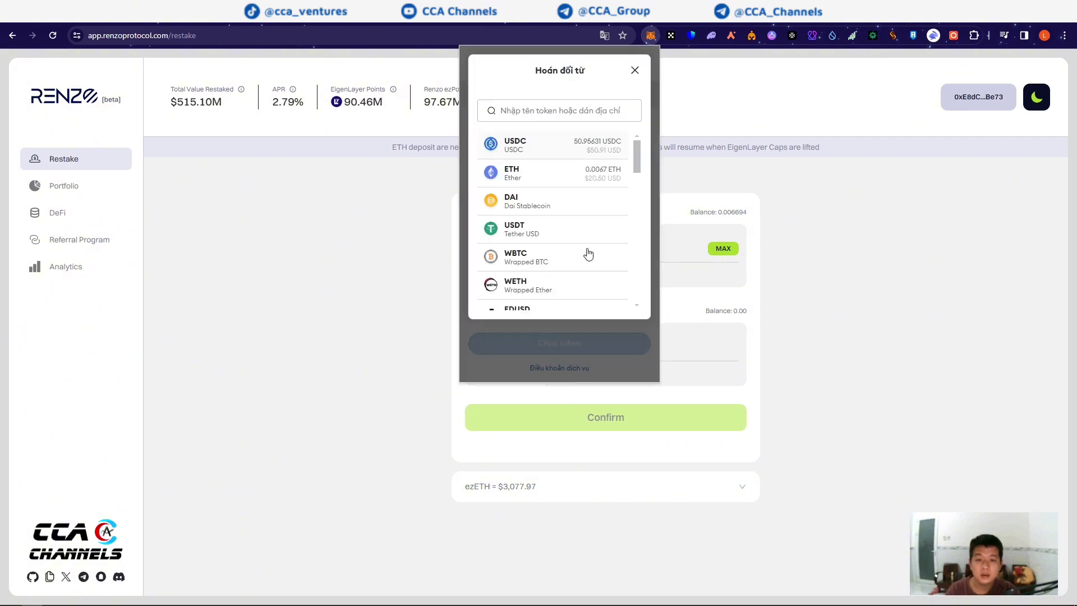
pyautogui.click(635, 72)
pyautogui.click(549, 201)
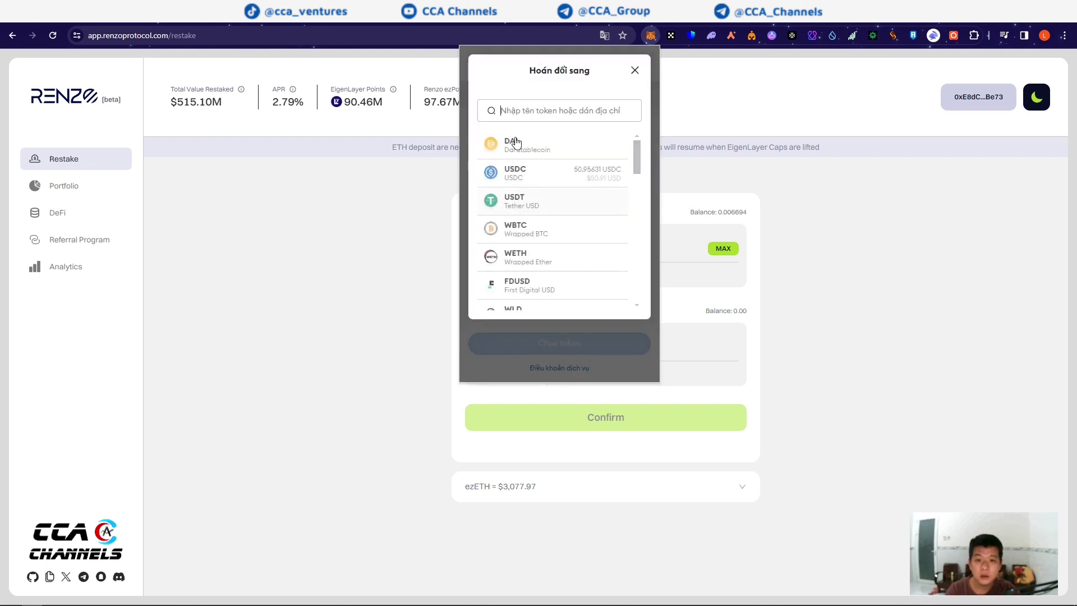
pyautogui.write('st')
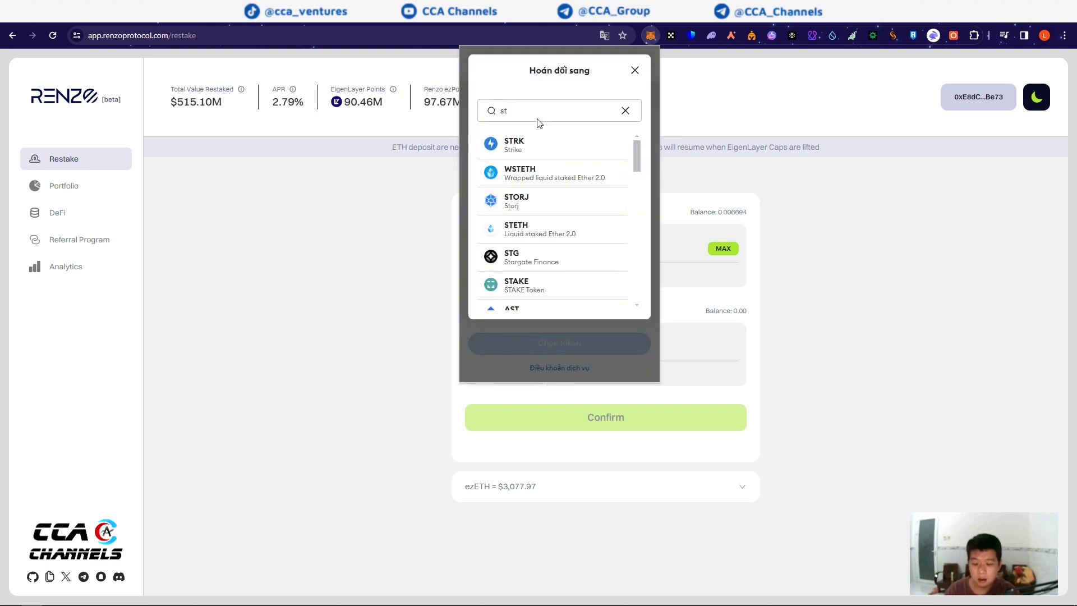
pyautogui.write('e')
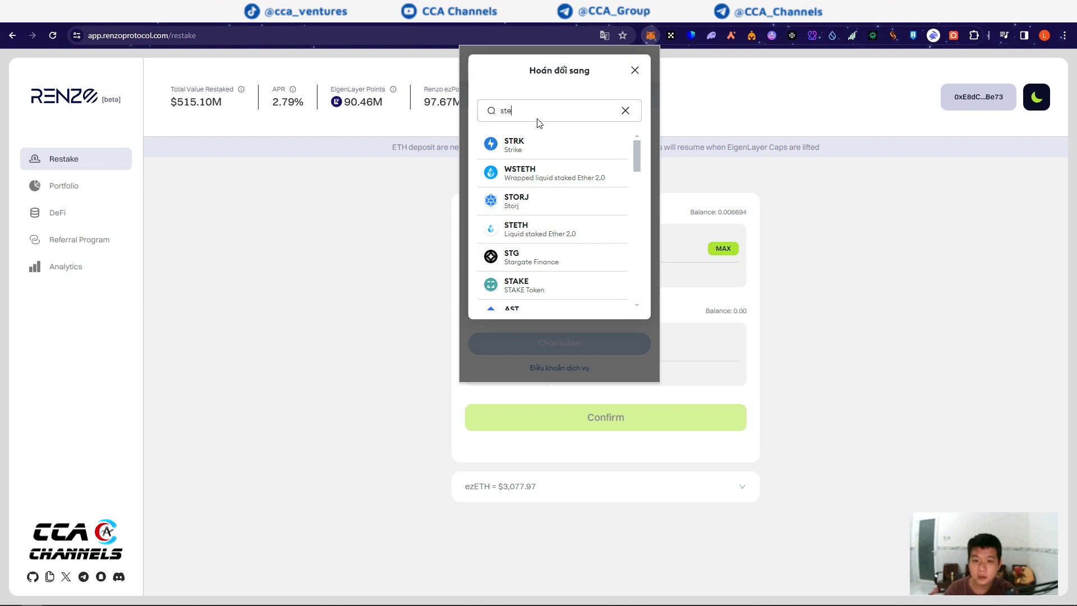
pyautogui.write('th')
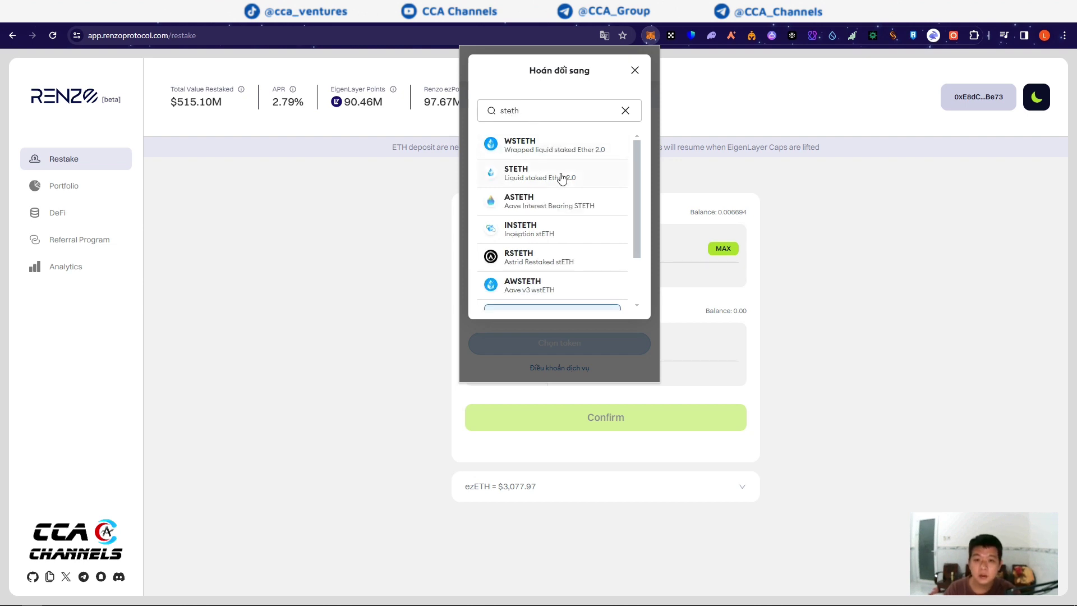
pyautogui.click(566, 175)
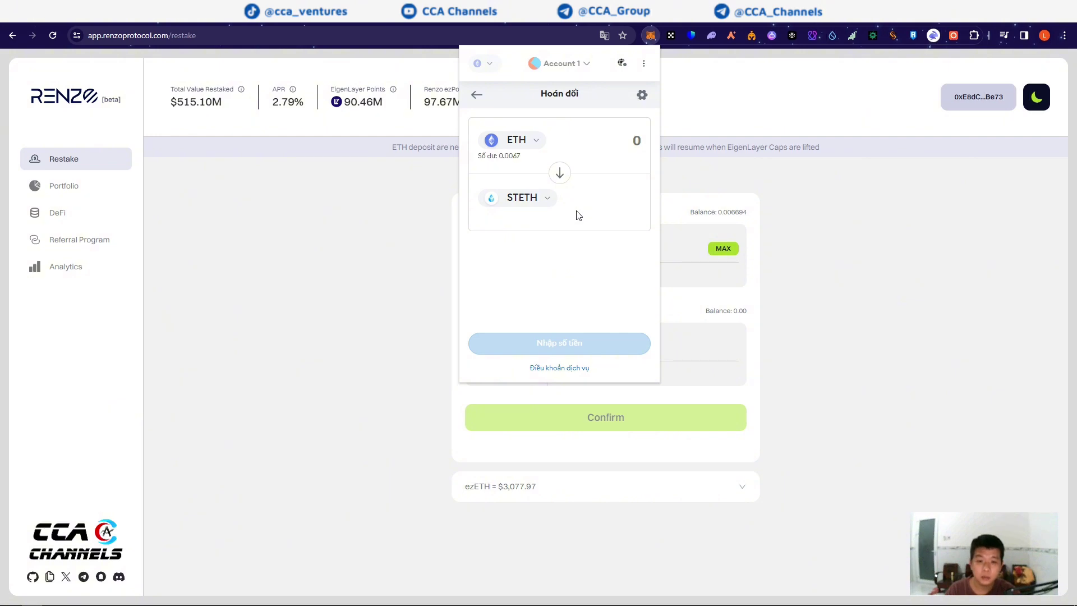
pyautogui.click(639, 140)
pyautogui.write('0.1')
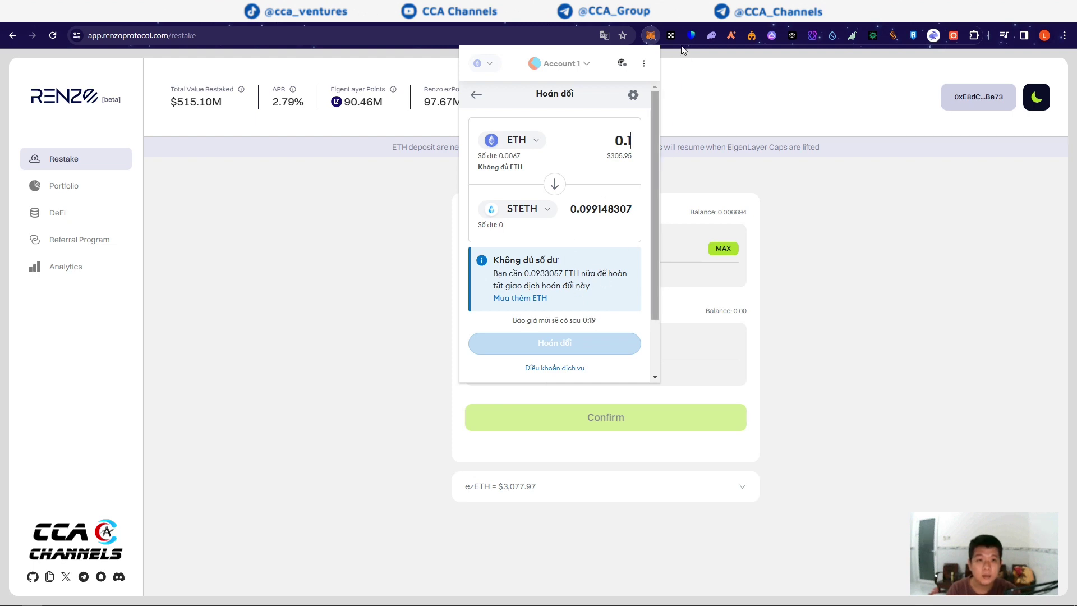
# Step: Open the Trust Wallet swap page and choose stETH on Ethereum as the token to receive for USDC
pyautogui.click(674, 140)
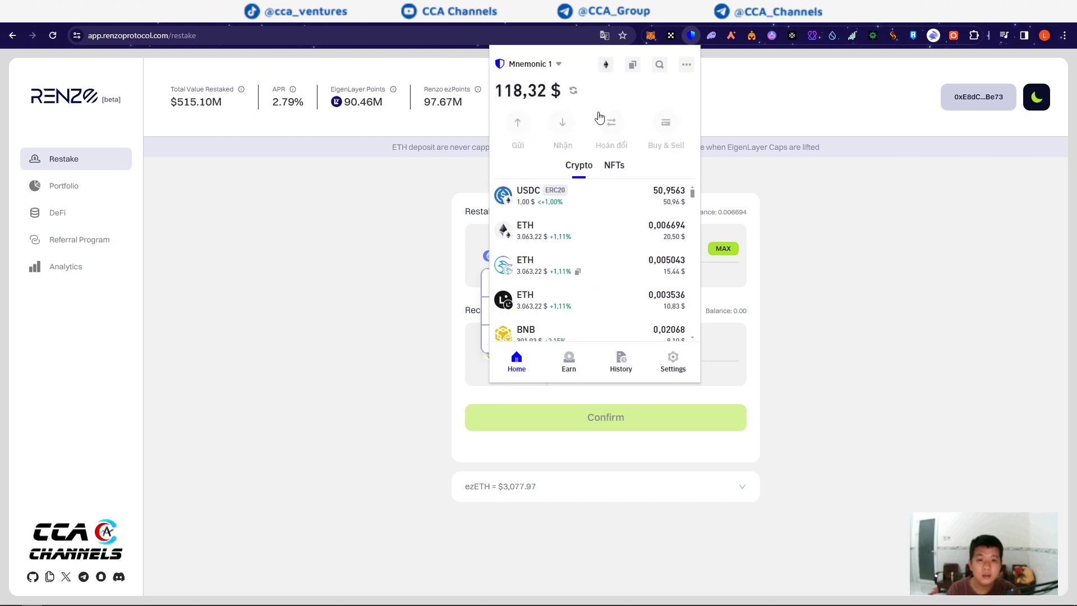
pyautogui.click(610, 134)
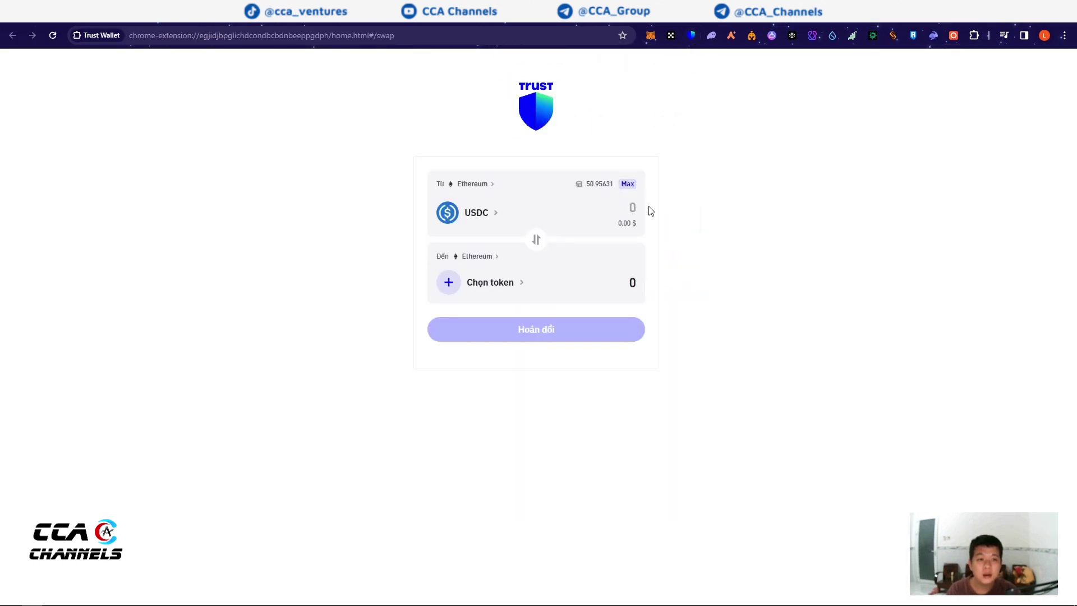
pyautogui.click(505, 285)
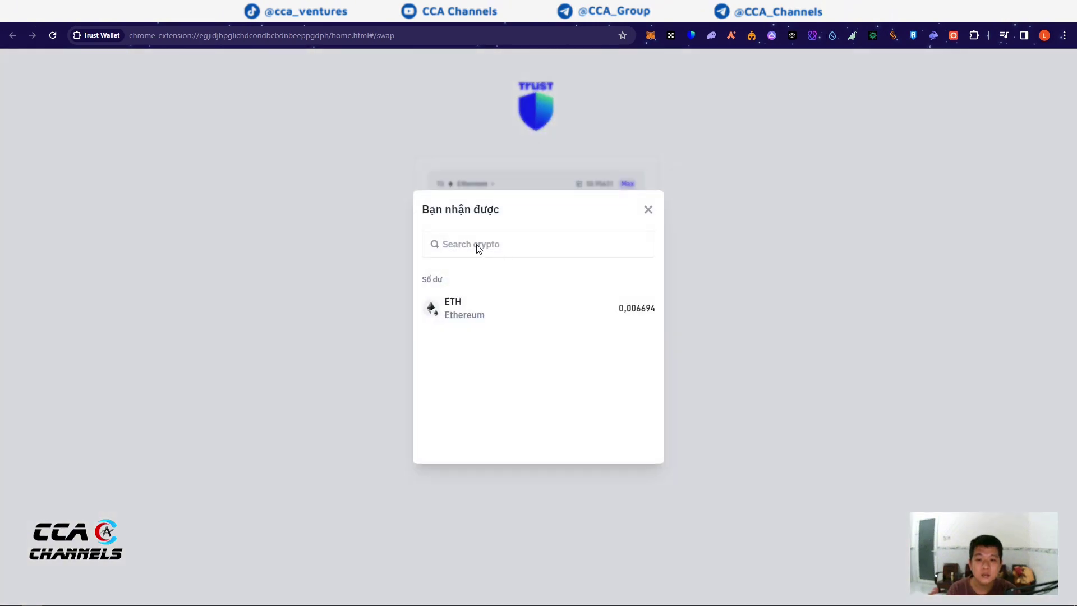
pyautogui.click(481, 111)
pyautogui.write('s')
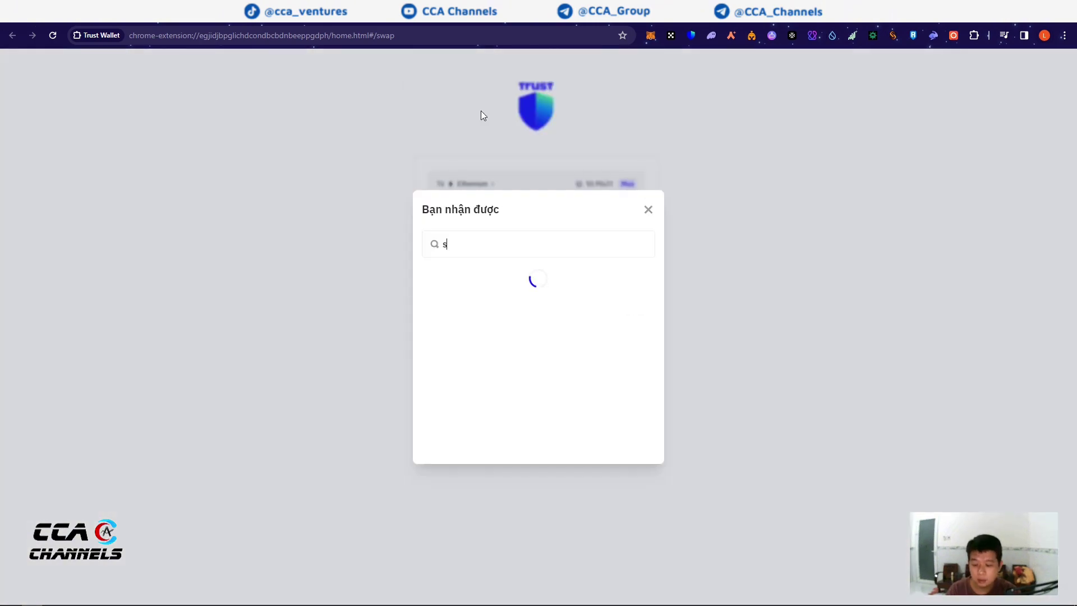
pyautogui.write('teth')
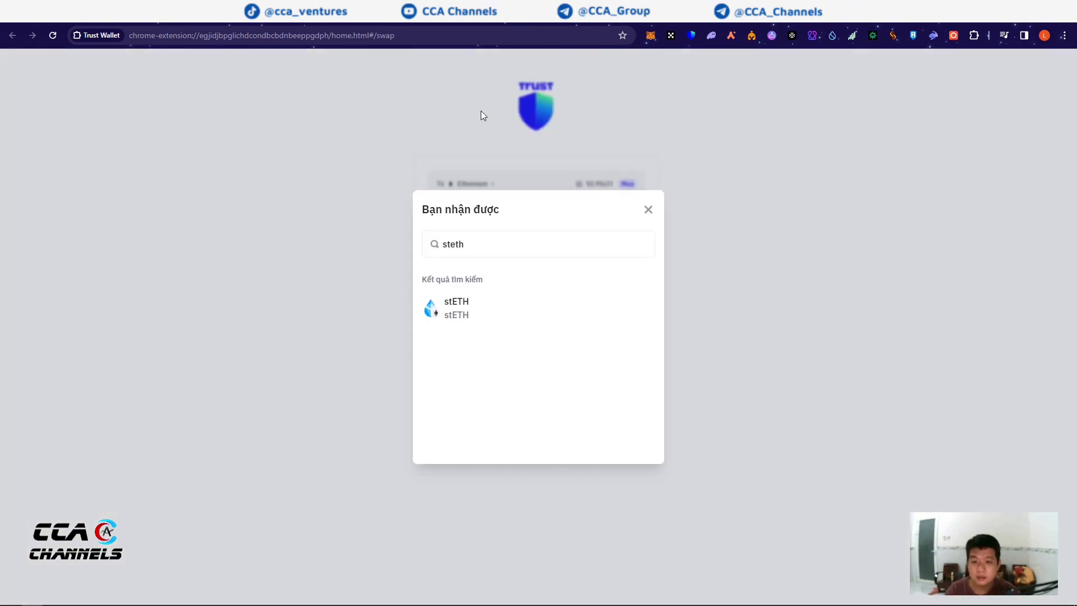
pyautogui.click(463, 310)
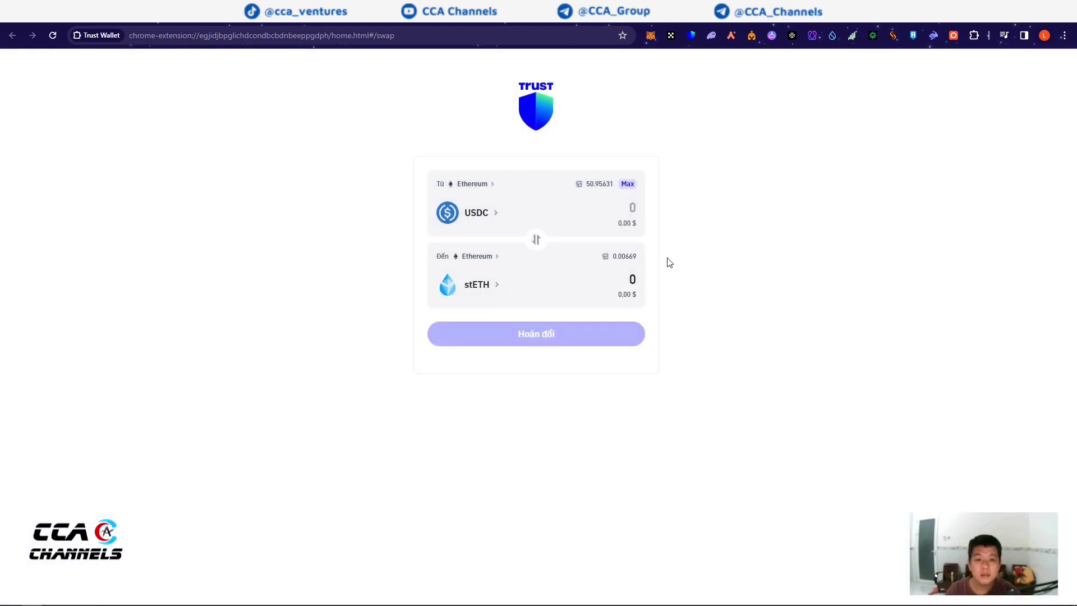
# Step: Switch to Binance's market overview and open the WBETH/USDT spot trading page from the "wbeth" search result
pyautogui.click(521, 10)
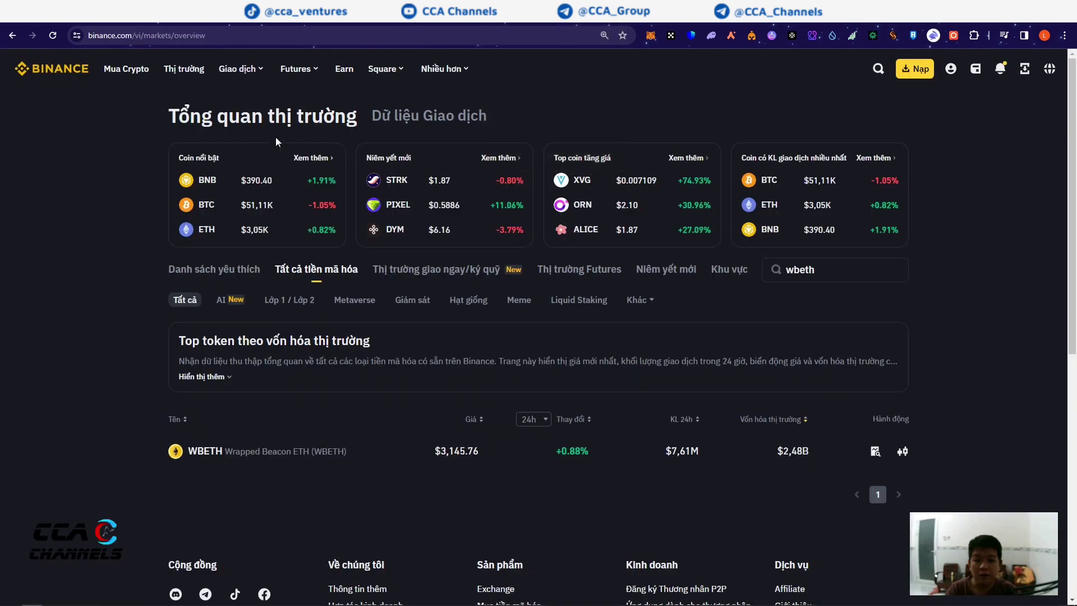
pyautogui.click(798, 275)
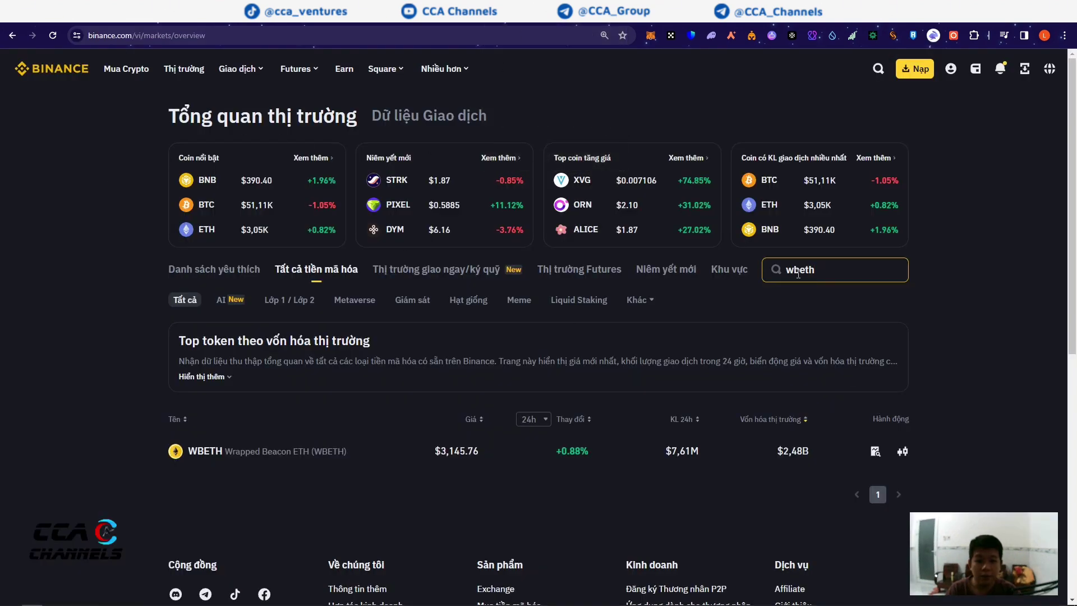
pyautogui.scroll(-2, 800, 274)
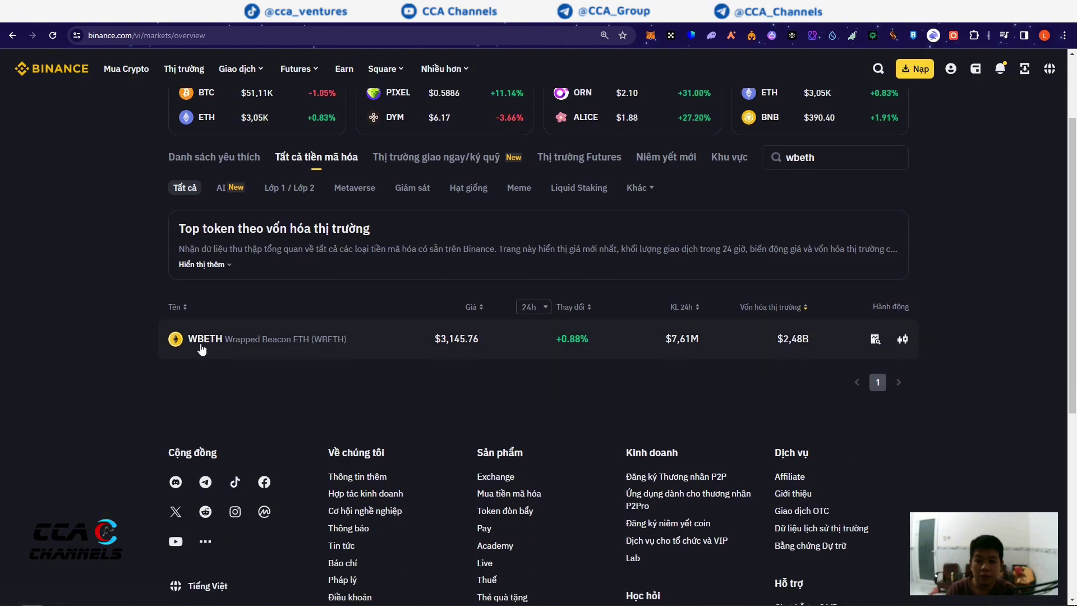
pyautogui.click(237, 350)
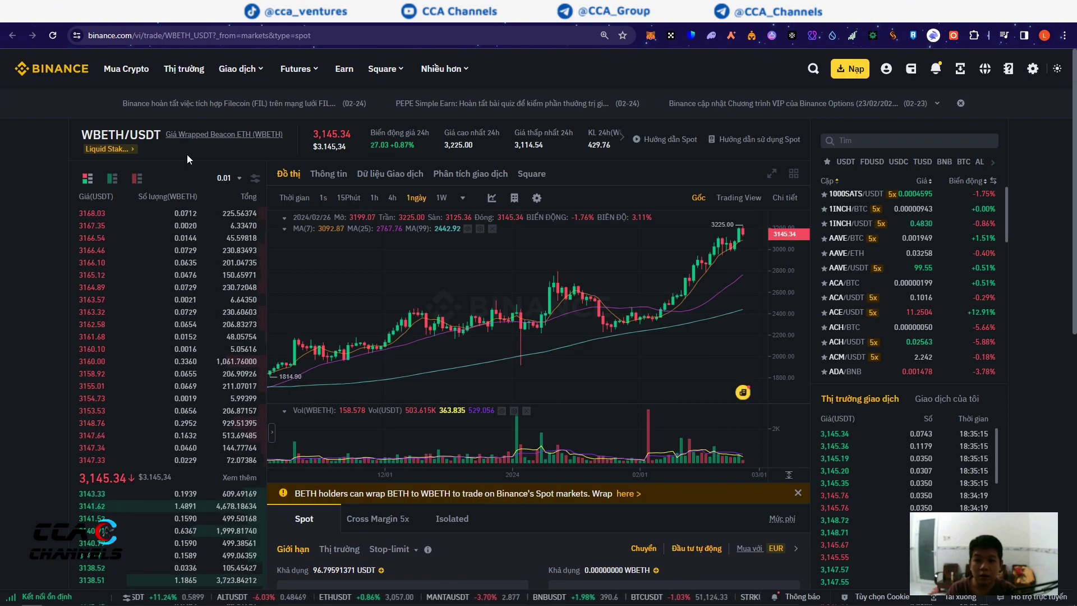
pyautogui.scroll(-2, 897, 281)
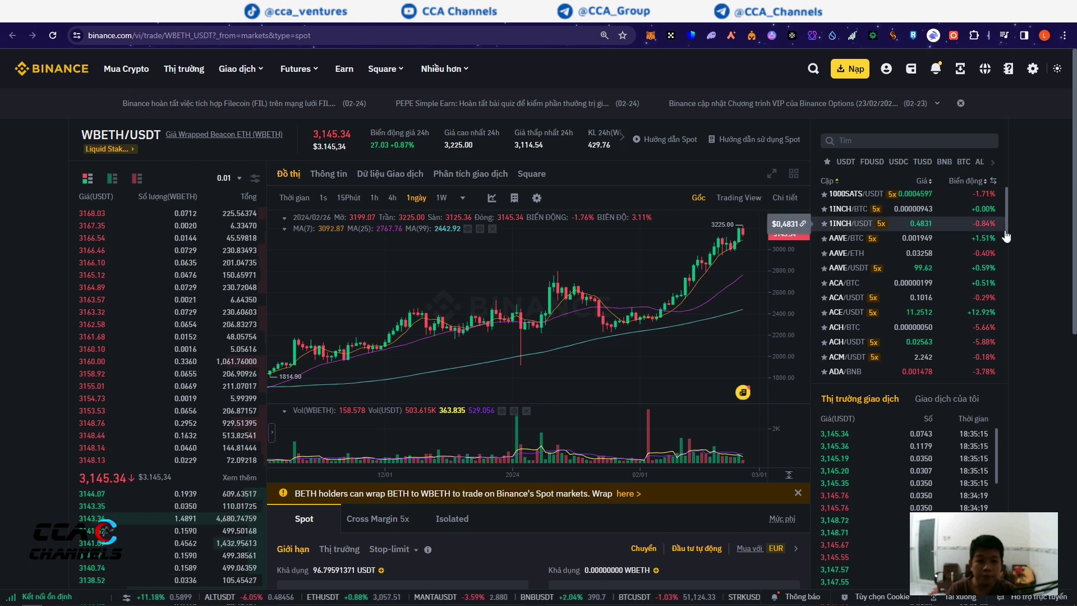
pyautogui.scroll(-1, 783, 285)
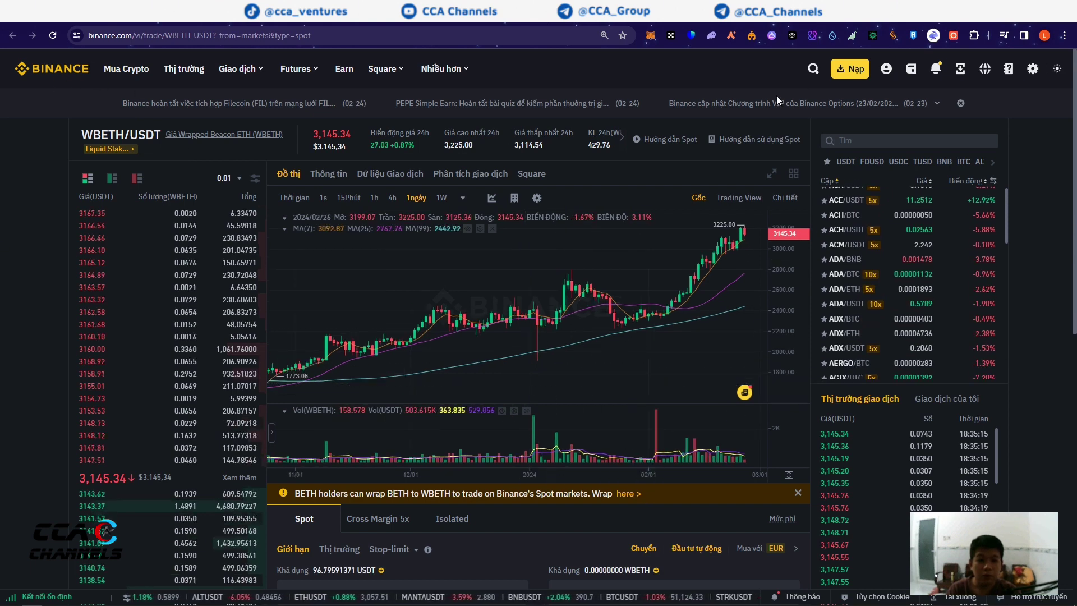
pyautogui.scroll(-1, 926, 236)
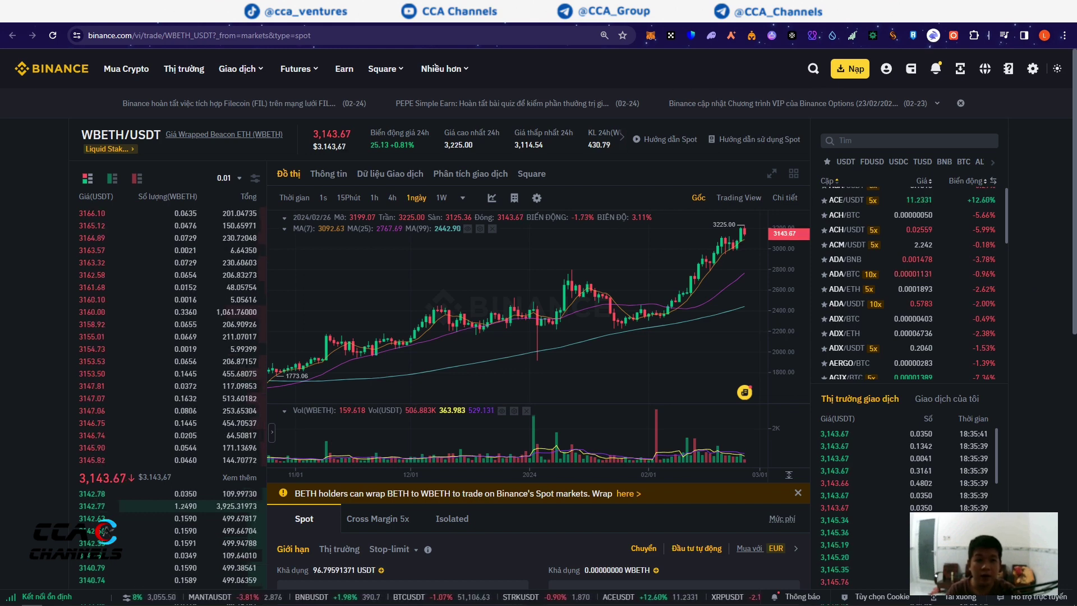
# Step: Open MetaMask Portfolio from the wallet, show its pooled staking providers for ETH and check the real-time Ethereum gas prices
pyautogui.click(650, 35)
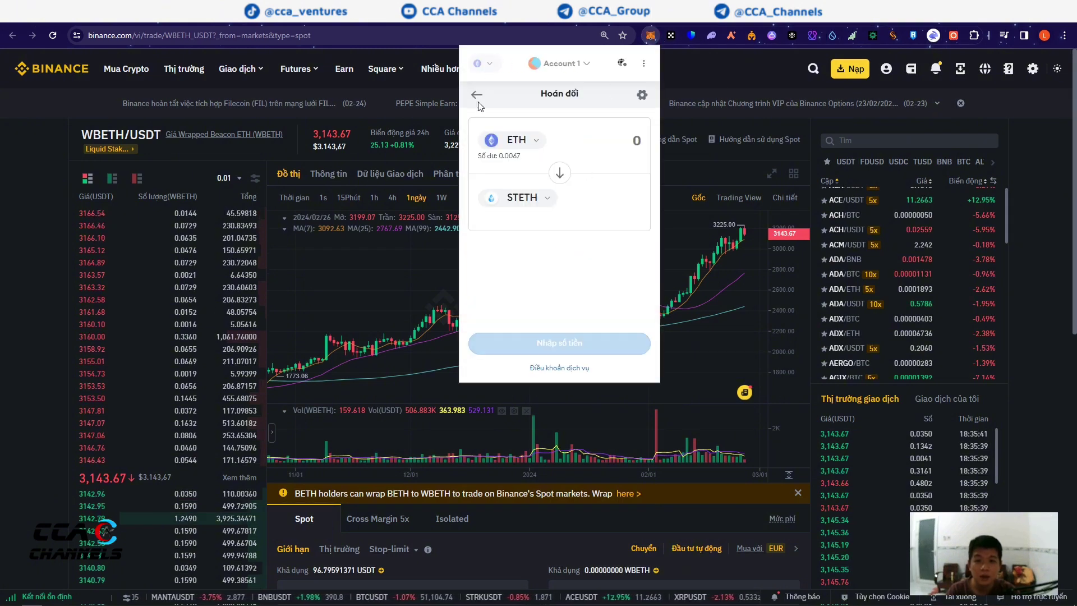
pyautogui.click(477, 98)
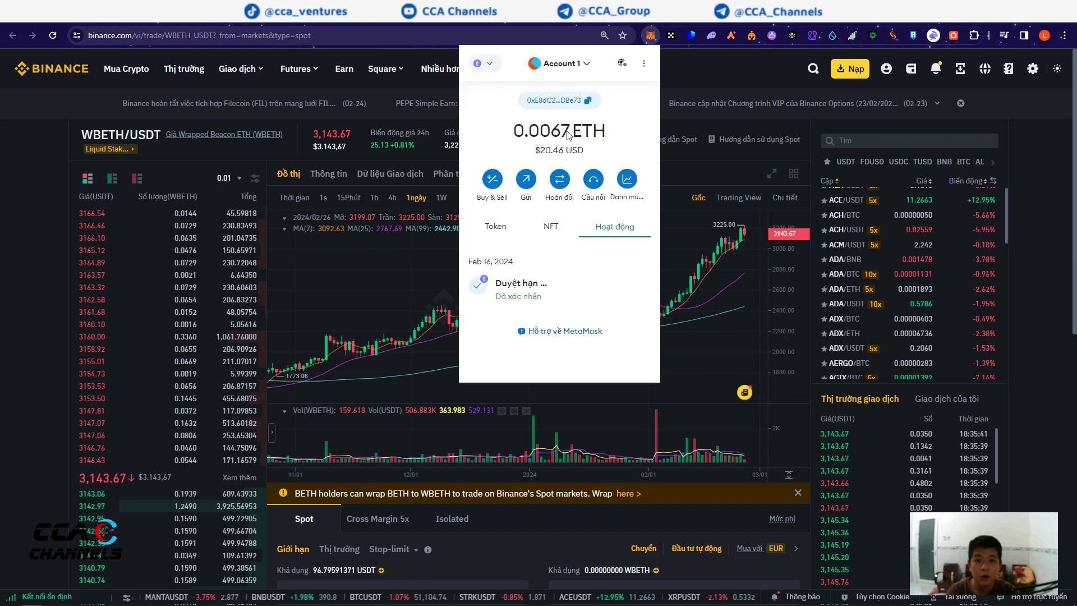
pyautogui.click(627, 181)
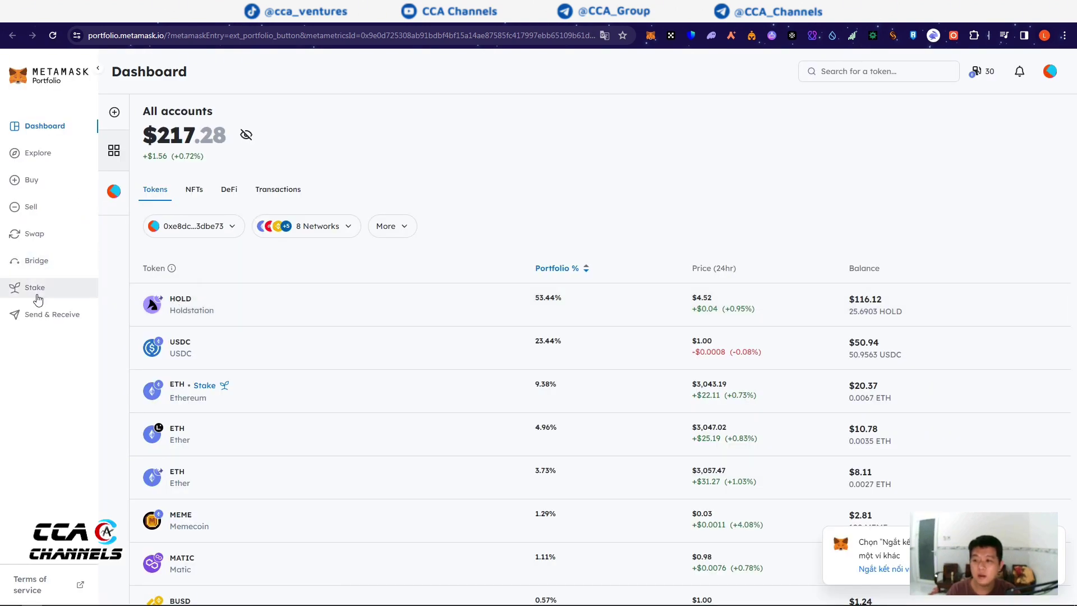
pyautogui.click(34, 288)
pyautogui.click(226, 128)
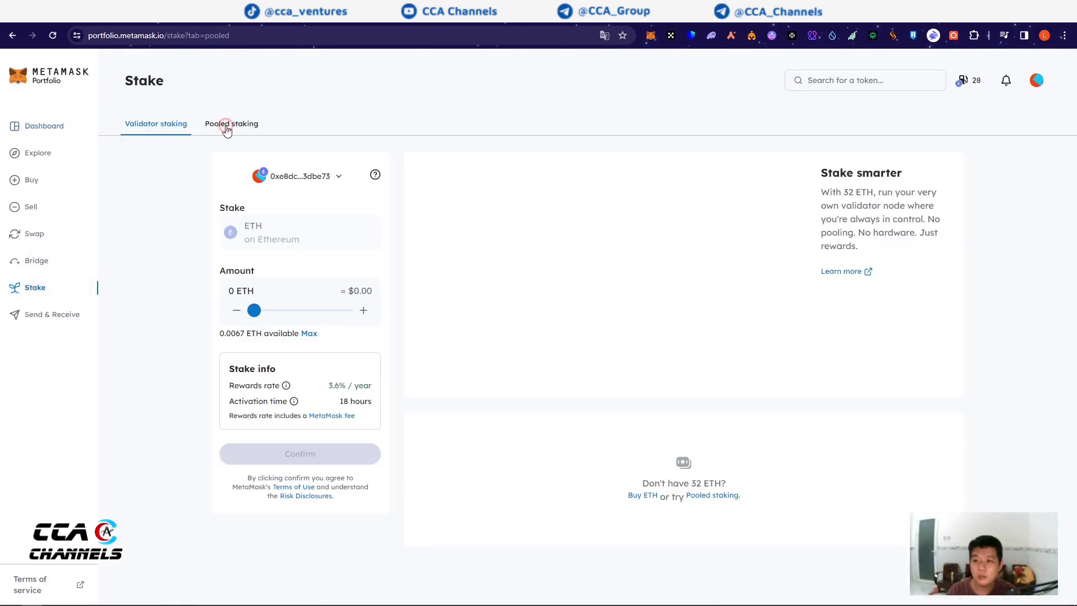
pyautogui.moveTo(212, 317)
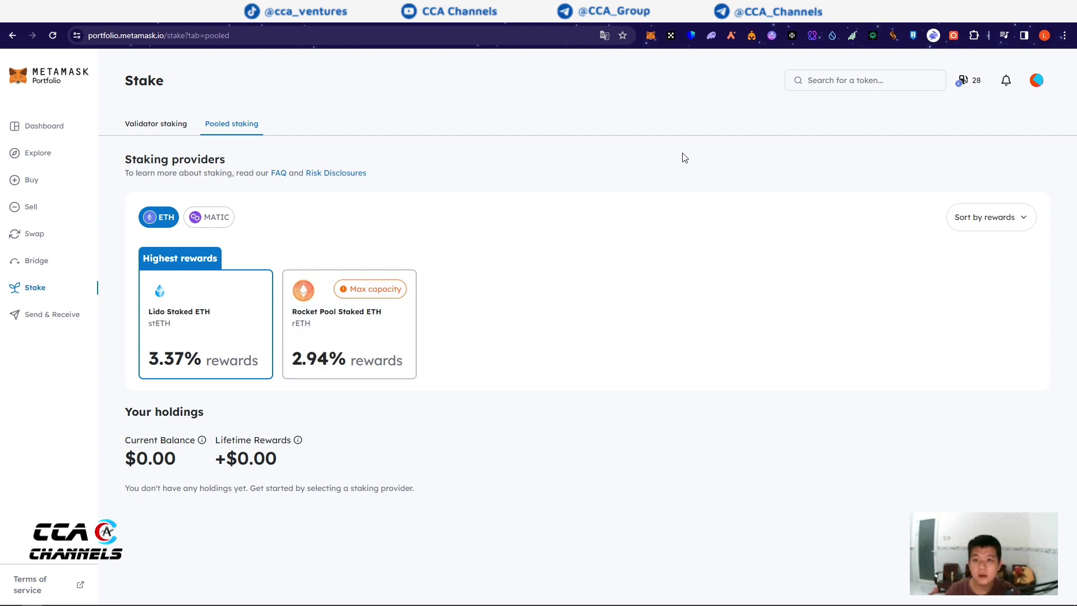
pyautogui.click(965, 81)
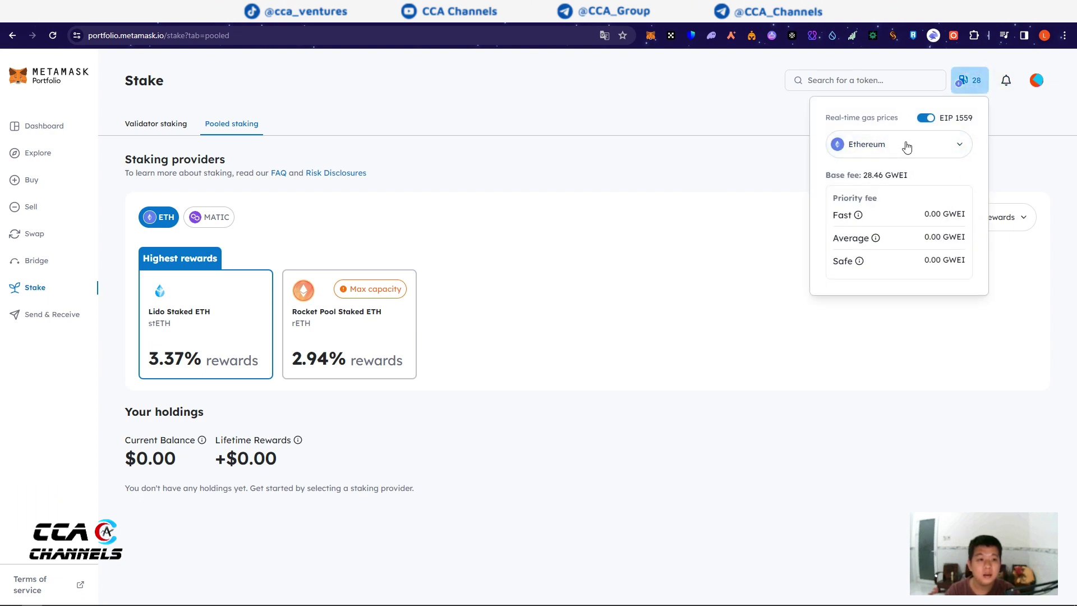
pyautogui.click(689, 172)
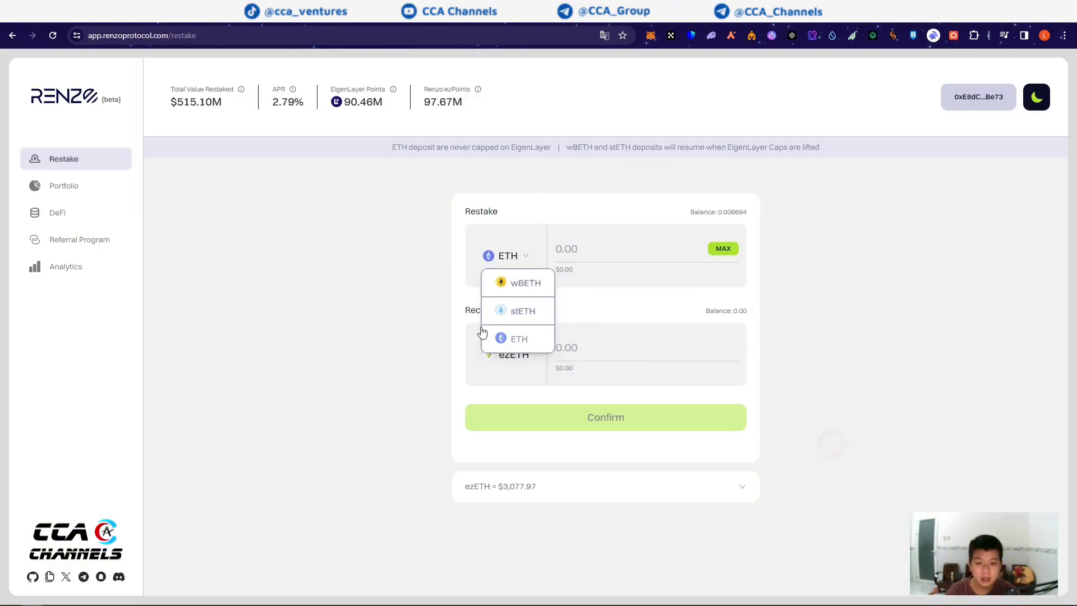
# Step: Switch to Renzo's restake form, choose ETH as the token and fill in the maximum available amount
pyautogui.click(526, 349)
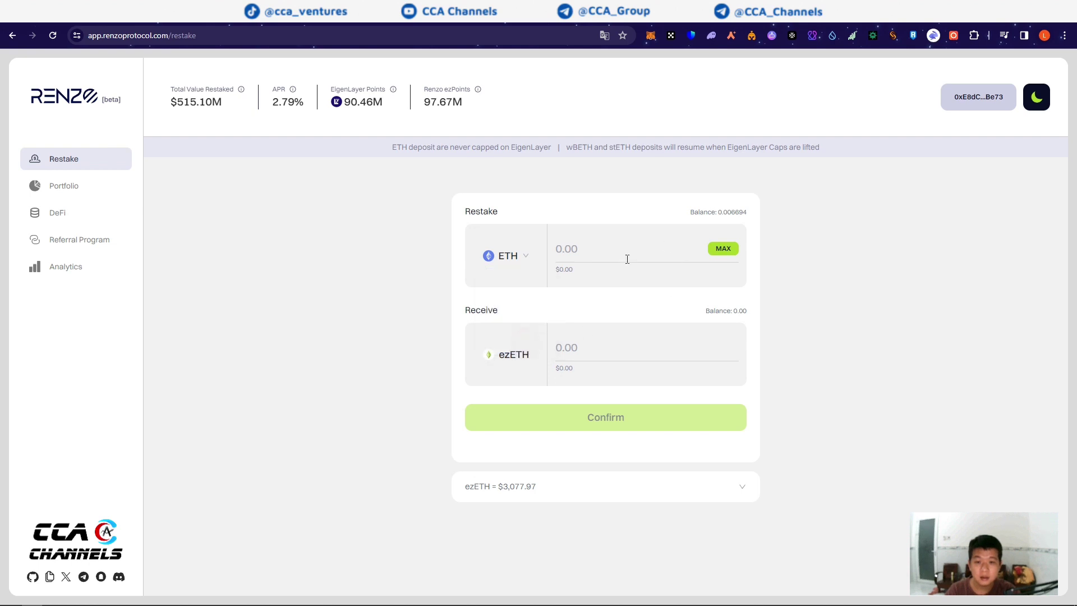
pyautogui.click(725, 248)
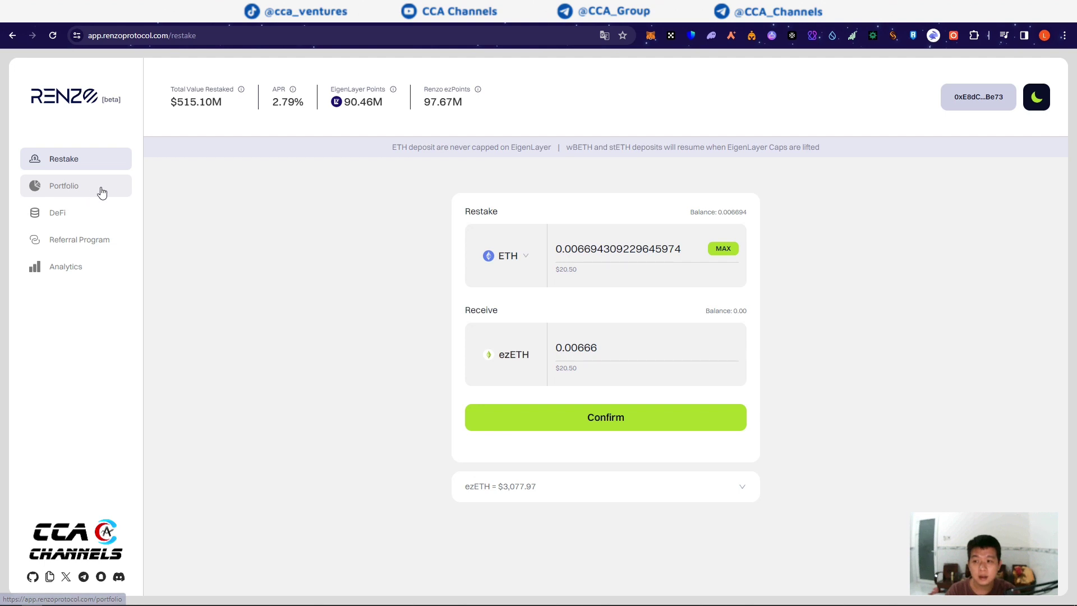
# Step: Open the Renzo portfolio, examine the deposit example under the ezPoints boost table in the docs, and return to the portfolio
pyautogui.click(69, 187)
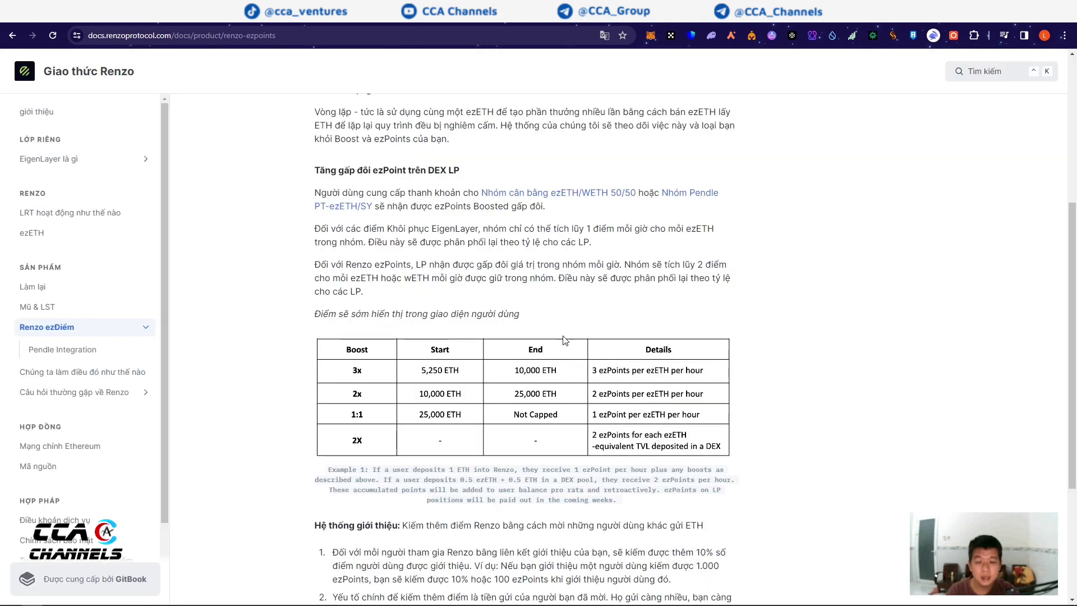
pyautogui.scroll(-1, 552, 400)
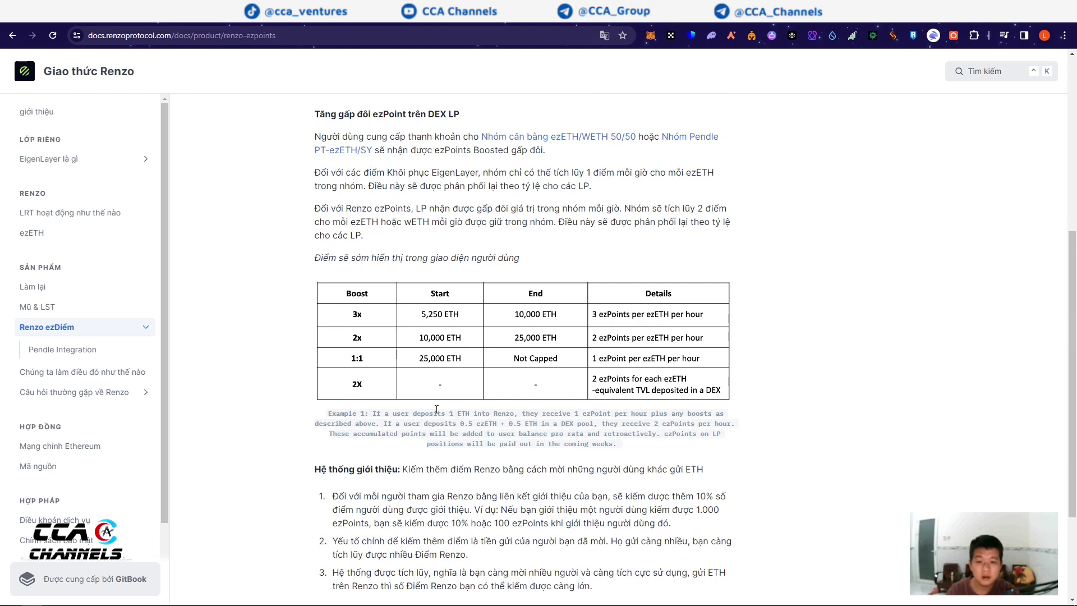
pyautogui.moveTo(385, 415); pyautogui.dragTo(589, 415)
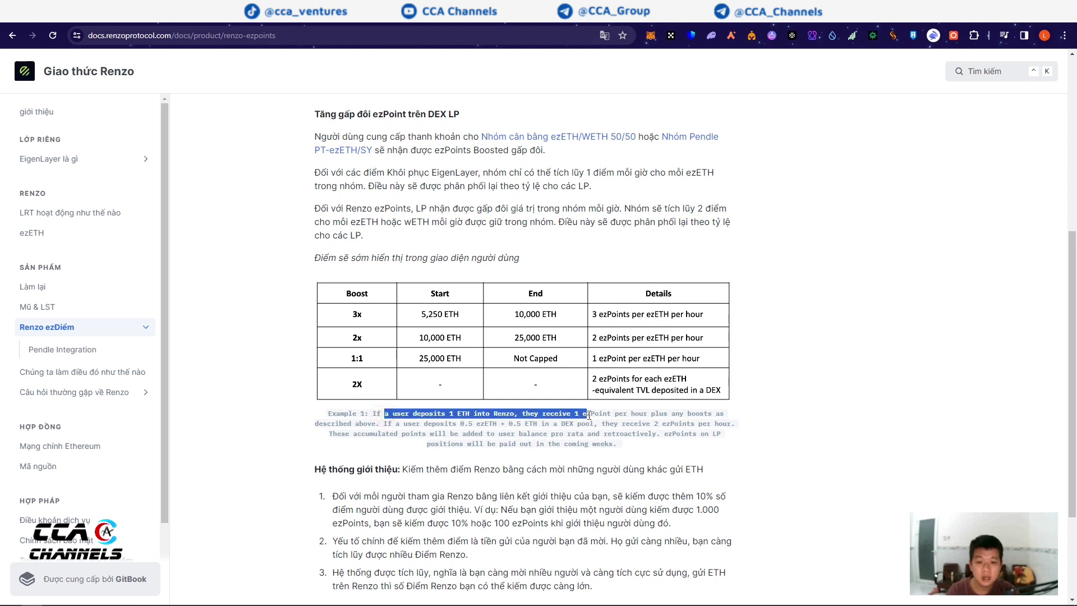
pyautogui.click(234, 16)
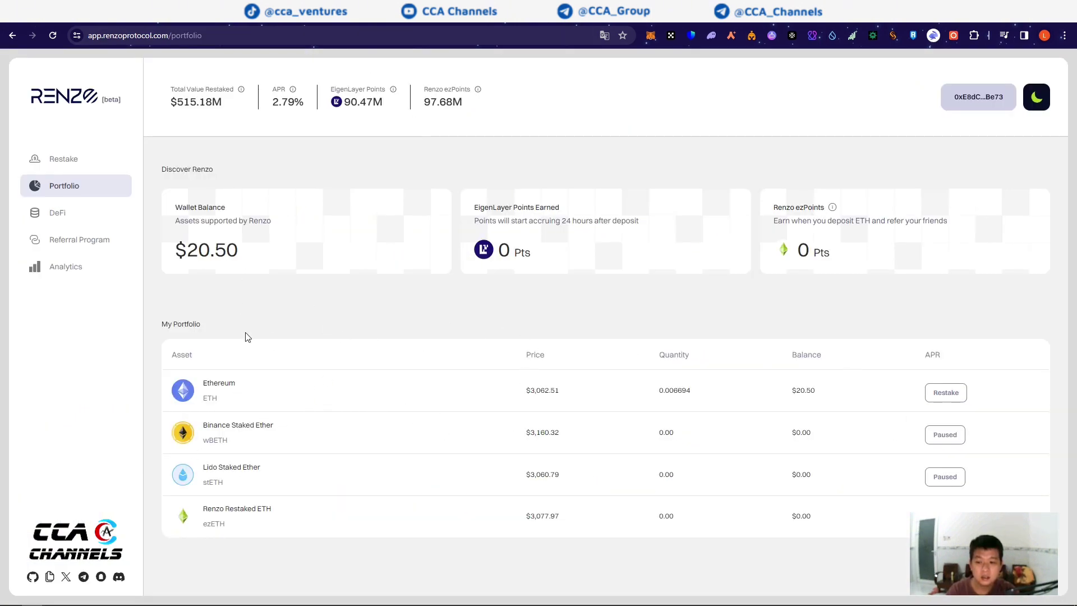
# Step: From Renzo's DeFi integrations, open Balancer, view its ezETH/WETH liquidity pool, and return to the integrations list
pyautogui.click(58, 217)
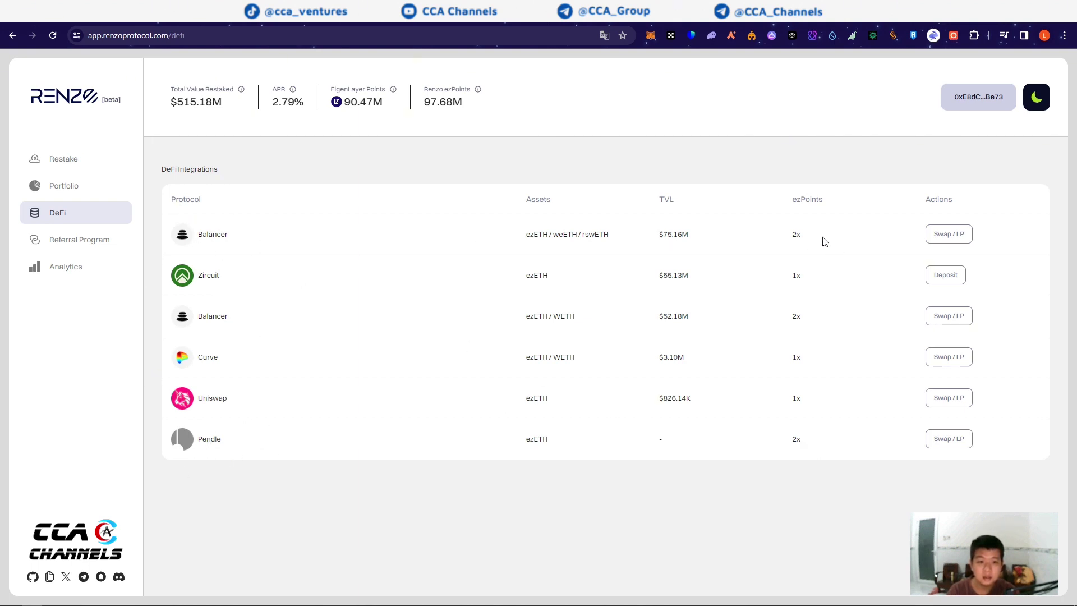
pyautogui.click(949, 234)
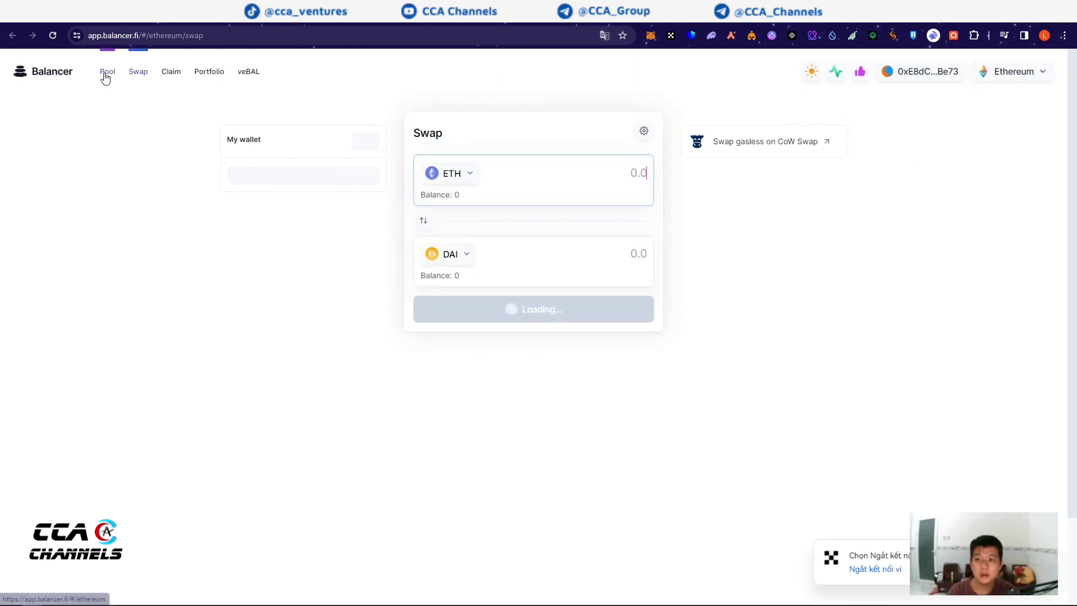
pyautogui.click(105, 76)
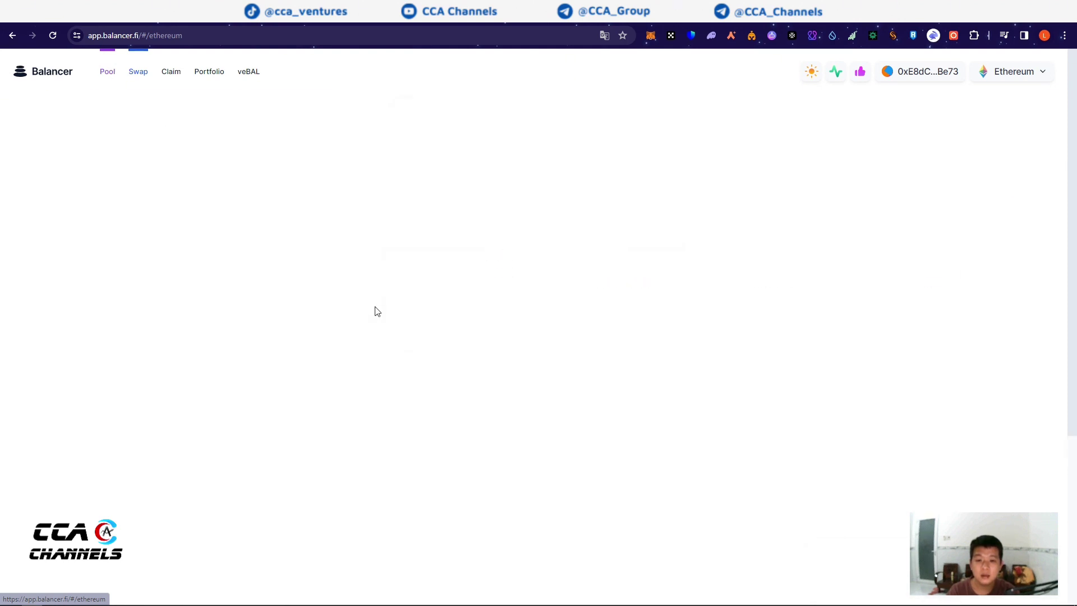
pyautogui.scroll(-2, 377, 312)
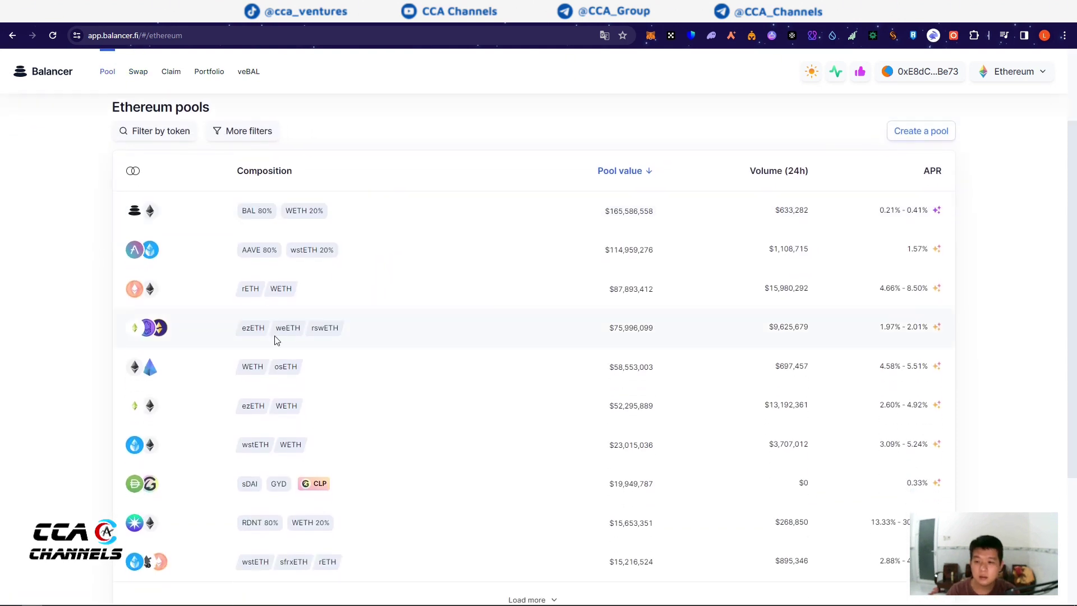
pyautogui.scroll(-1, 275, 340)
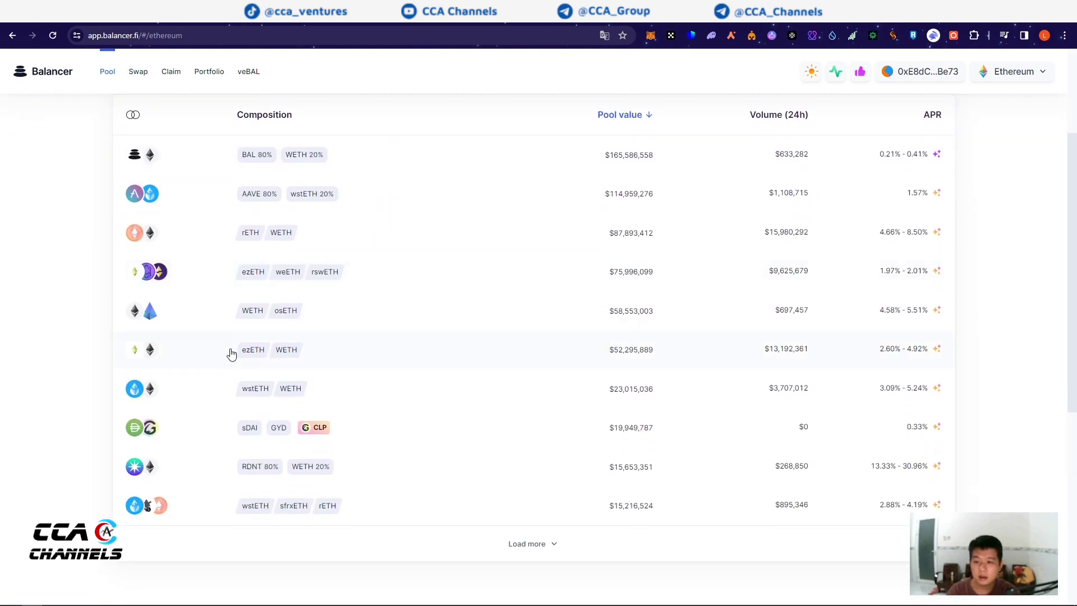
pyautogui.click(377, 360)
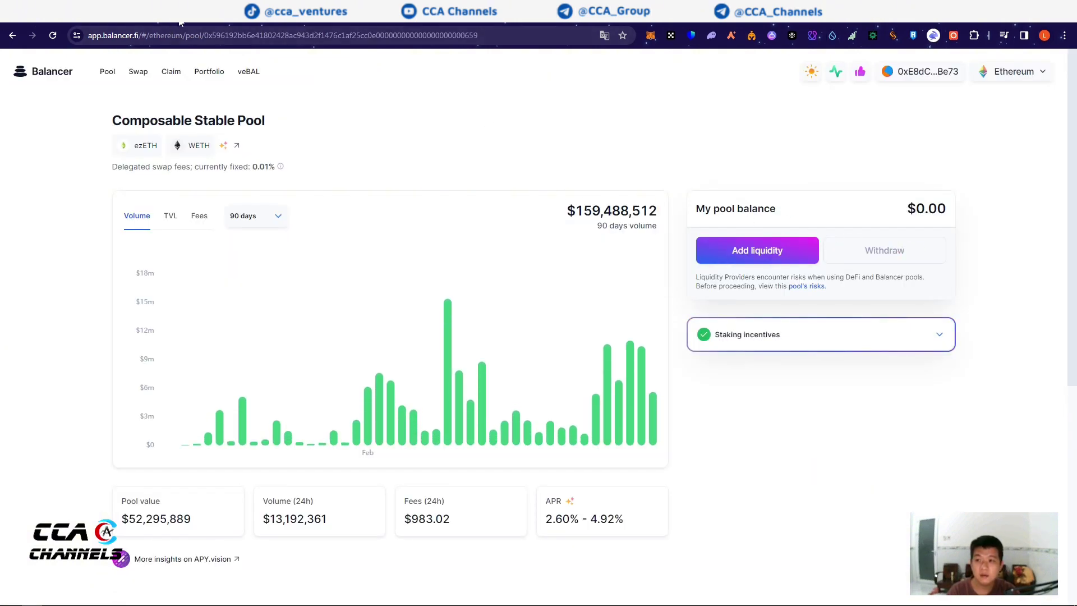
pyautogui.click(224, 11)
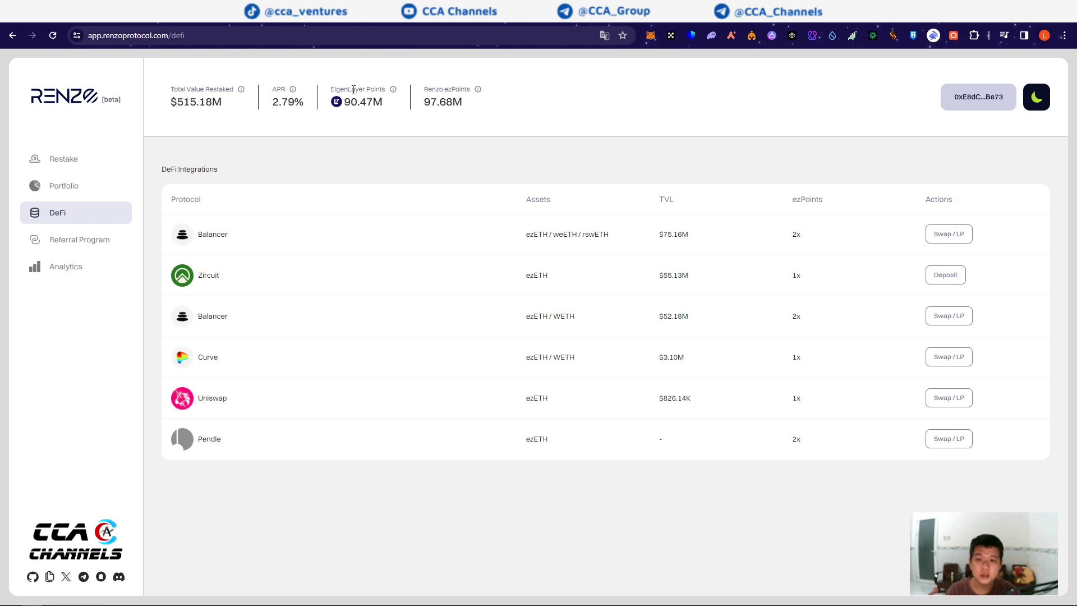
# Step: Revisit the portfolio, then examine the restaking limits for wBETH and stETH in the restake form
pyautogui.click(75, 160)
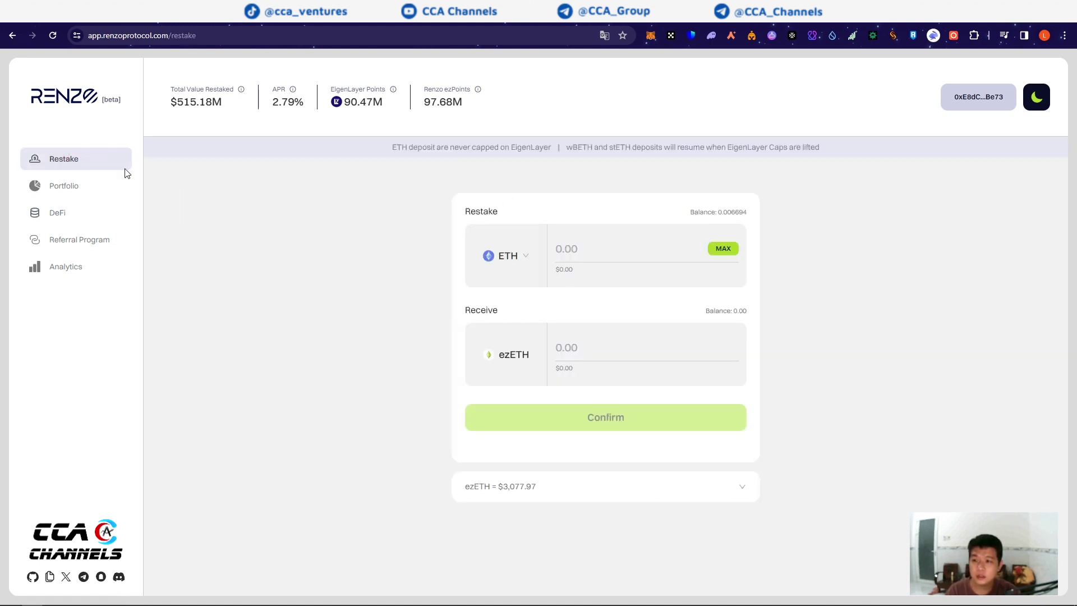
pyautogui.click(67, 188)
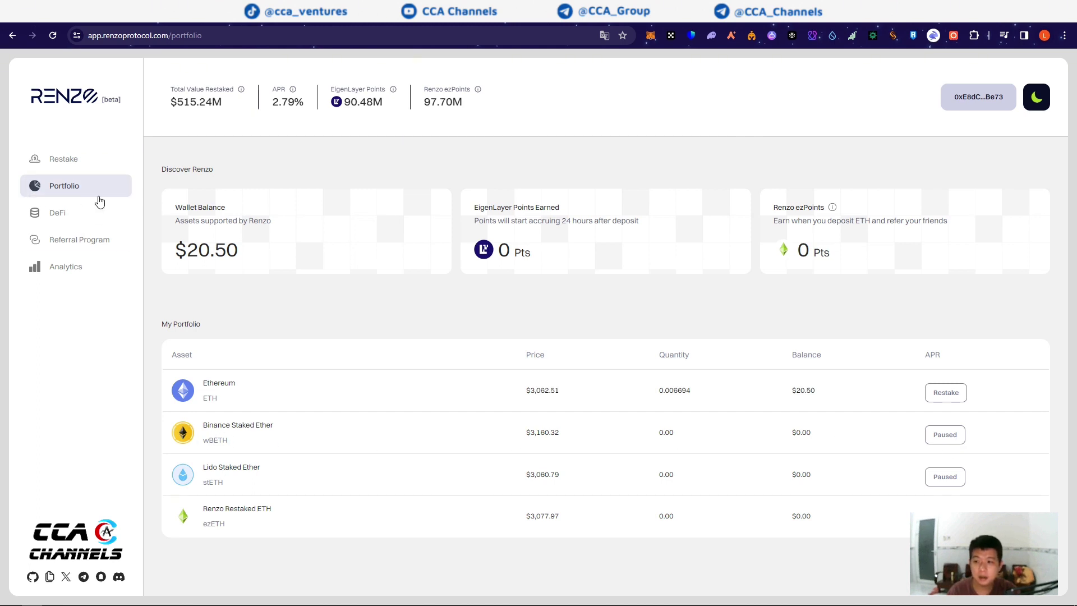
pyautogui.click(72, 168)
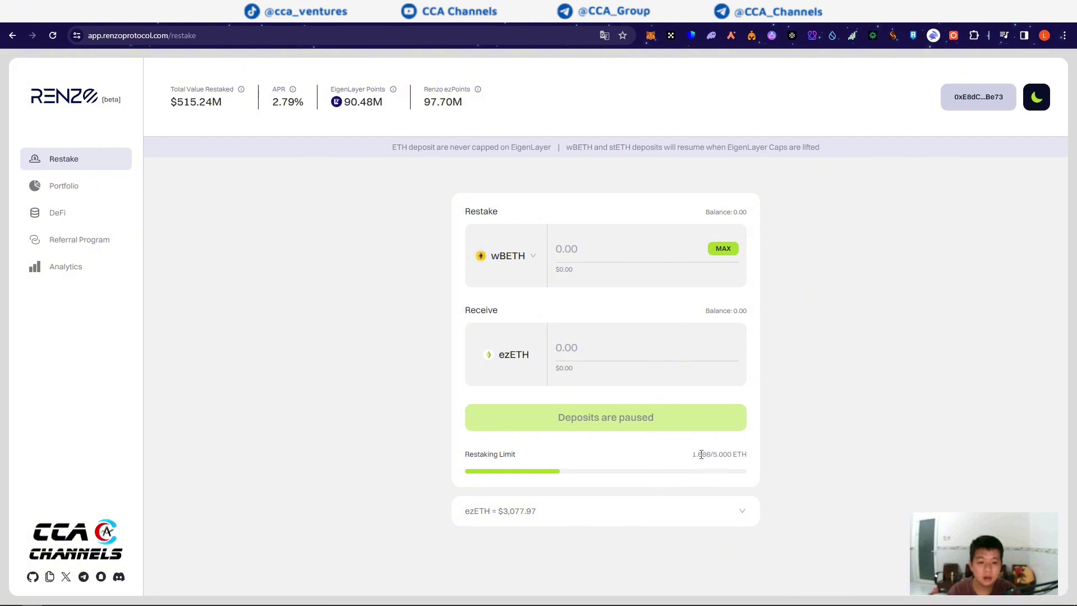
pyautogui.moveTo(713, 455); pyautogui.dragTo(765, 457)
pyautogui.click(523, 256)
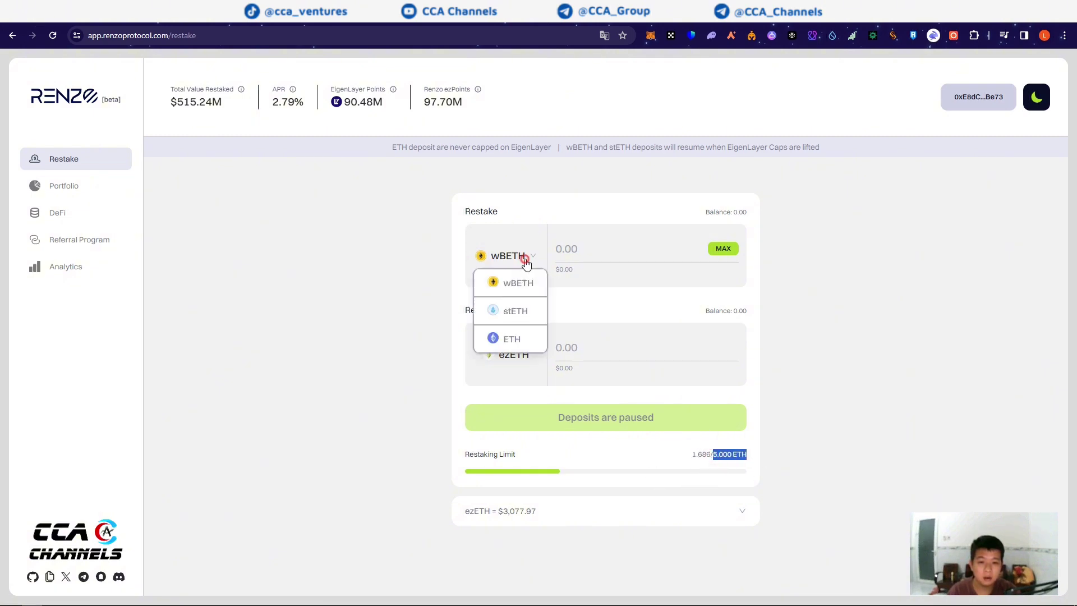
pyautogui.click(509, 315)
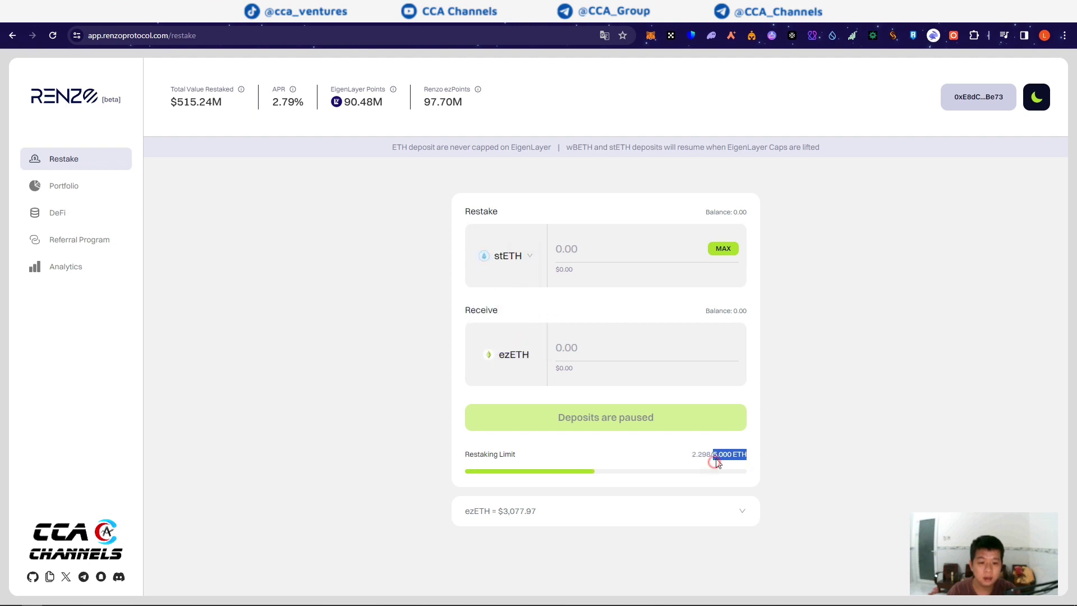
pyautogui.click(687, 462)
# Step: Choose ETH in the restake form, then switch back to wBETH and highlight its restaking limit
pyautogui.click(525, 256)
pyautogui.click(512, 340)
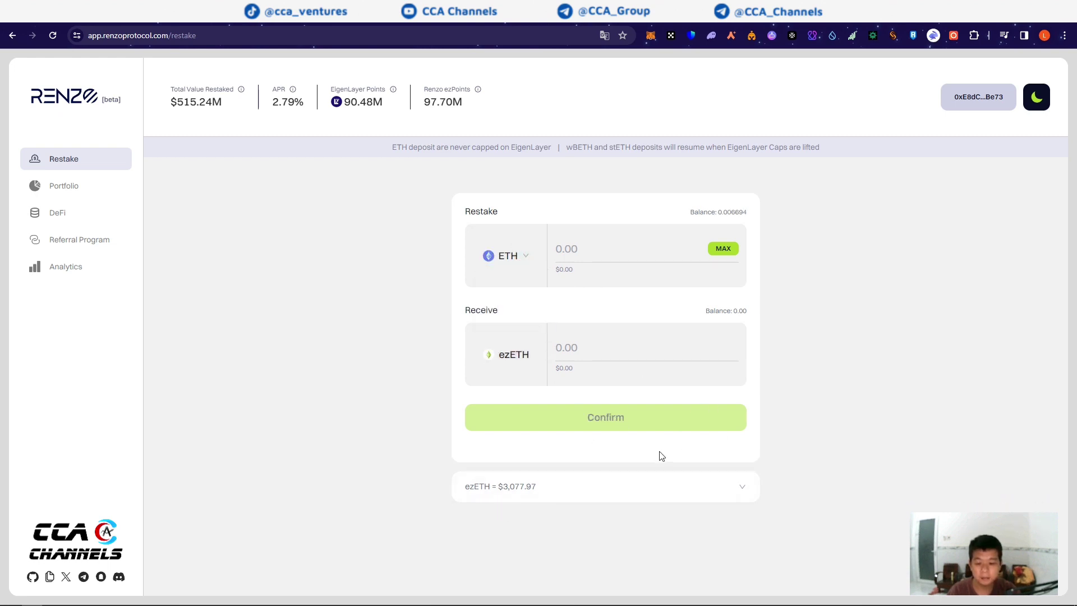
pyautogui.click(526, 257)
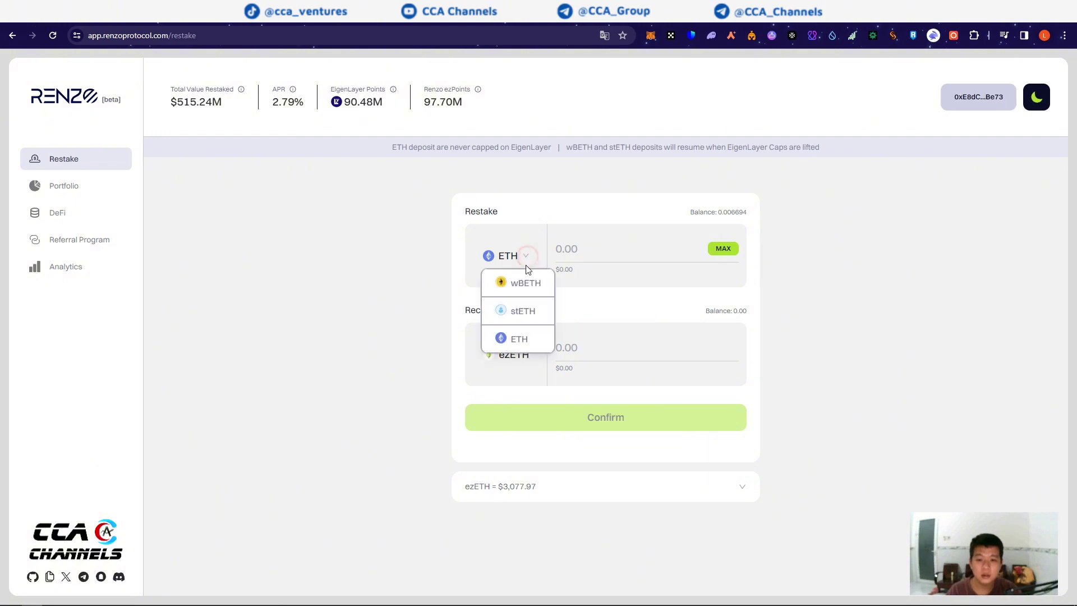
pyautogui.click(526, 284)
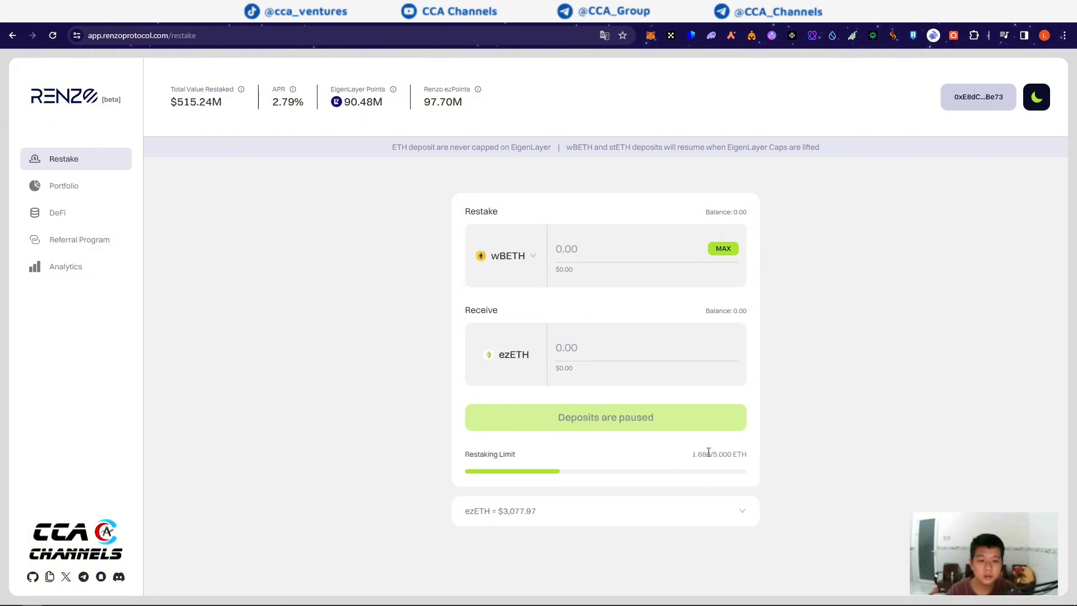
pyautogui.moveTo(709, 452); pyautogui.dragTo(756, 456)
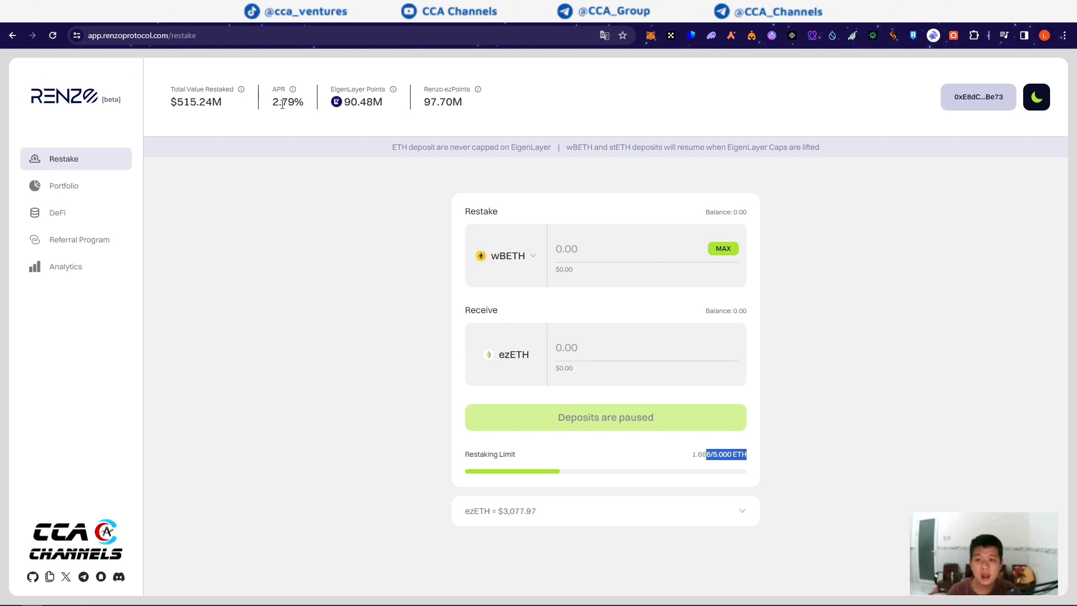
# Step: Open the ezETH page of the Renzo docs and highlight the unstaking-time note under Withdrawals
pyautogui.moveTo(293, 91)
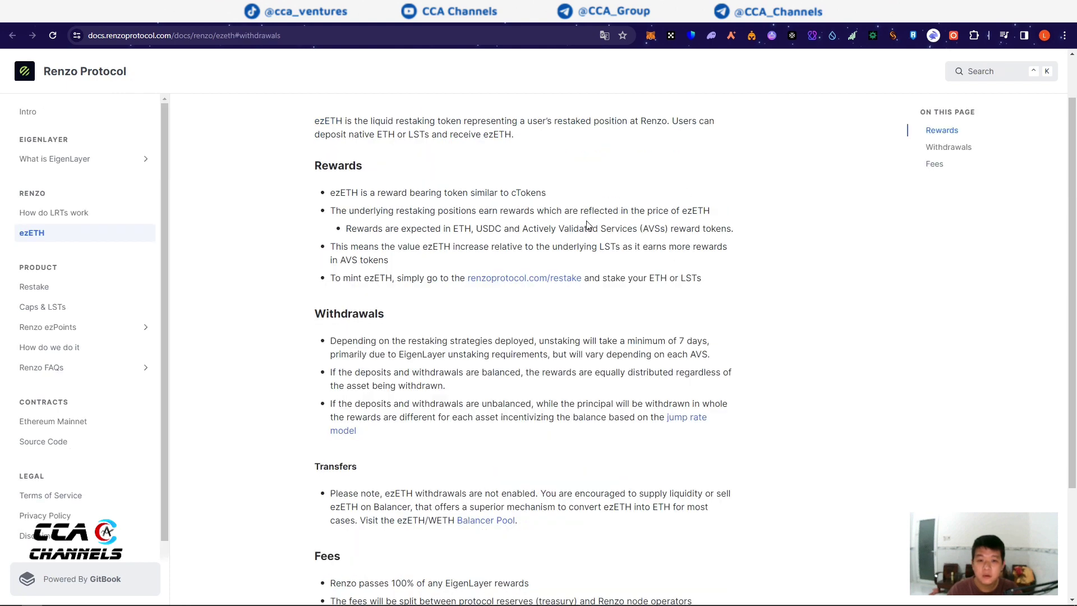
pyautogui.scroll(-1, 529, 298)
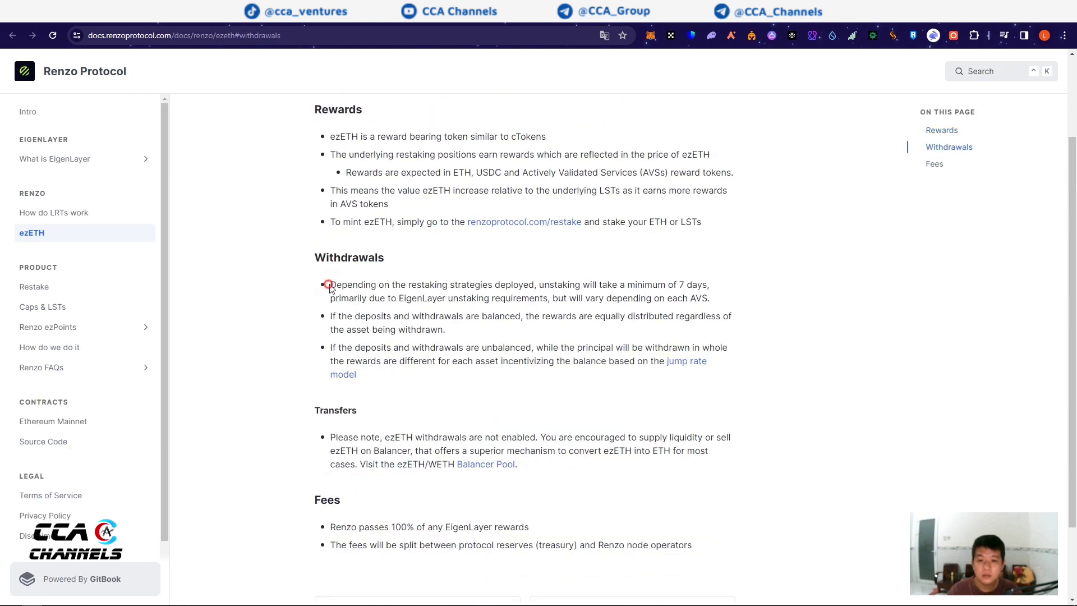
pyautogui.moveTo(332, 285); pyautogui.dragTo(722, 303)
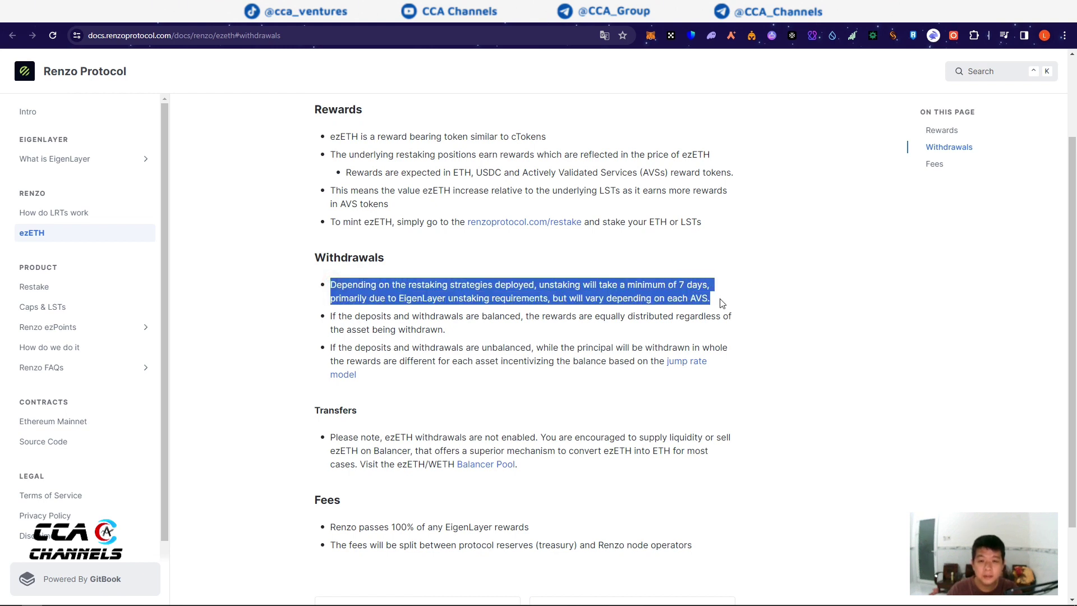
pyautogui.click(712, 275)
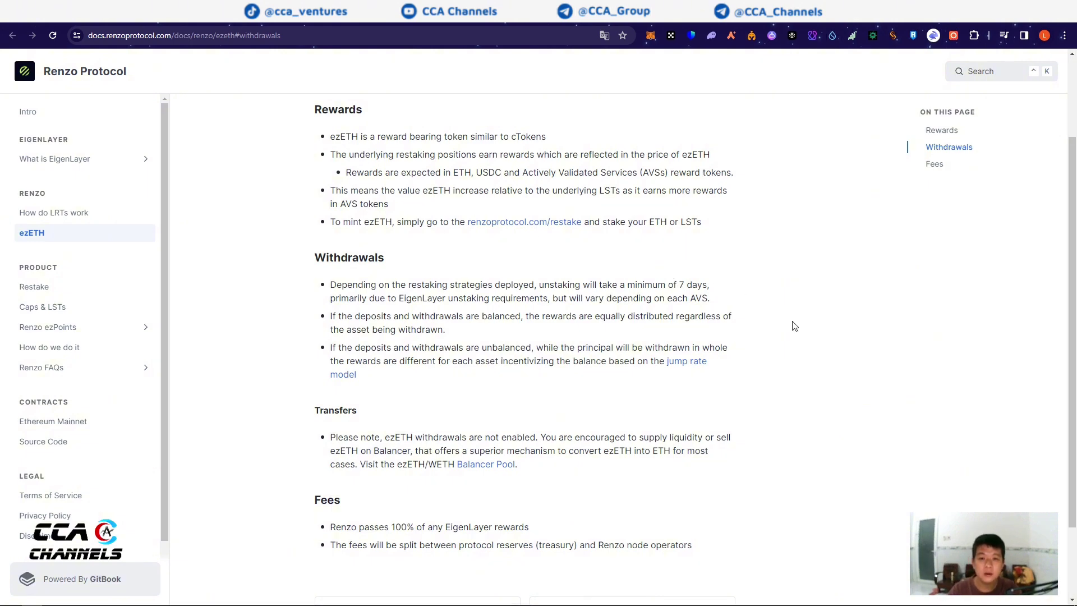
# Step: Show Renzo's Twitter profile, then return to the restake form with ETH selected
pyautogui.hotkey('alt', 'Left')
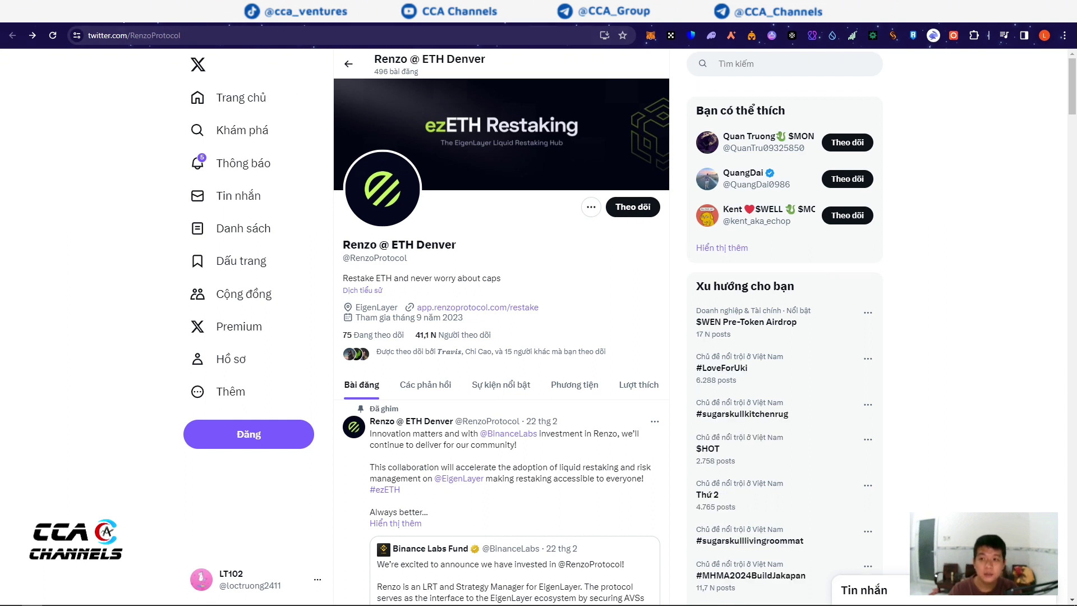
pyautogui.hotkey('alt', 'Right')
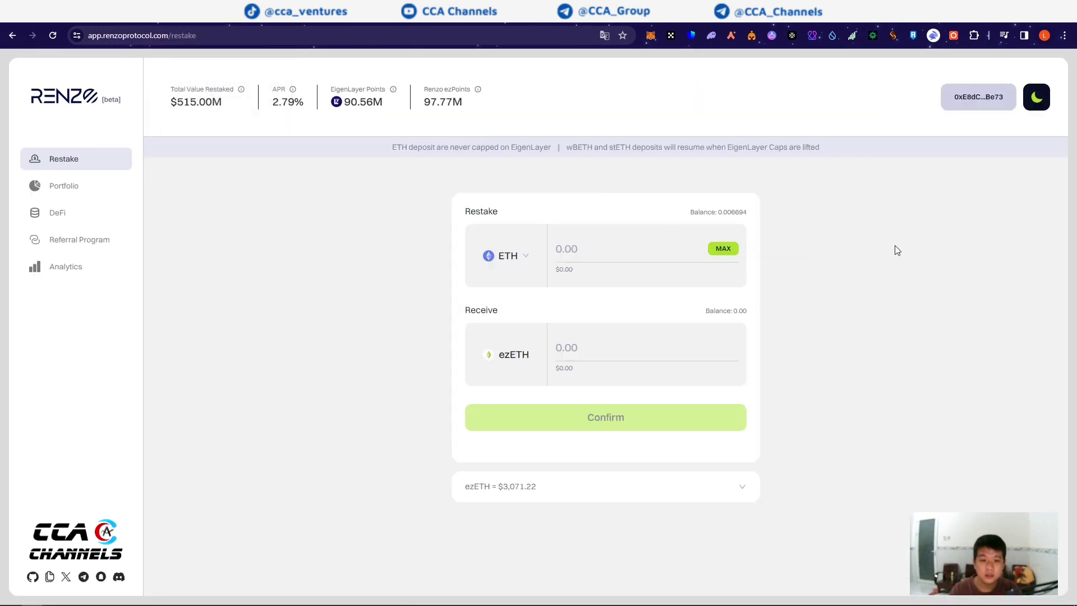